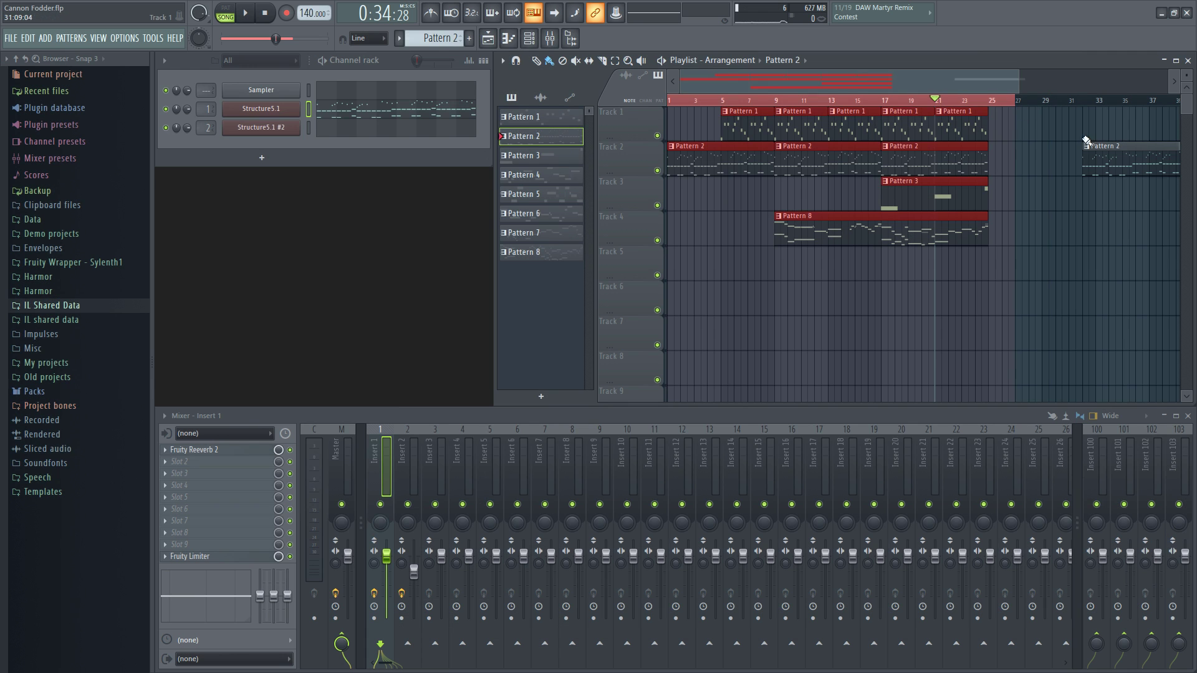
# Move the separate Pattern 2 clip to bar 25 on Track 2 and start rendering the song selection to Loop1 - MIDI.wav.
pyautogui.moveTo(1087, 141); pyautogui.dragTo(992, 142)
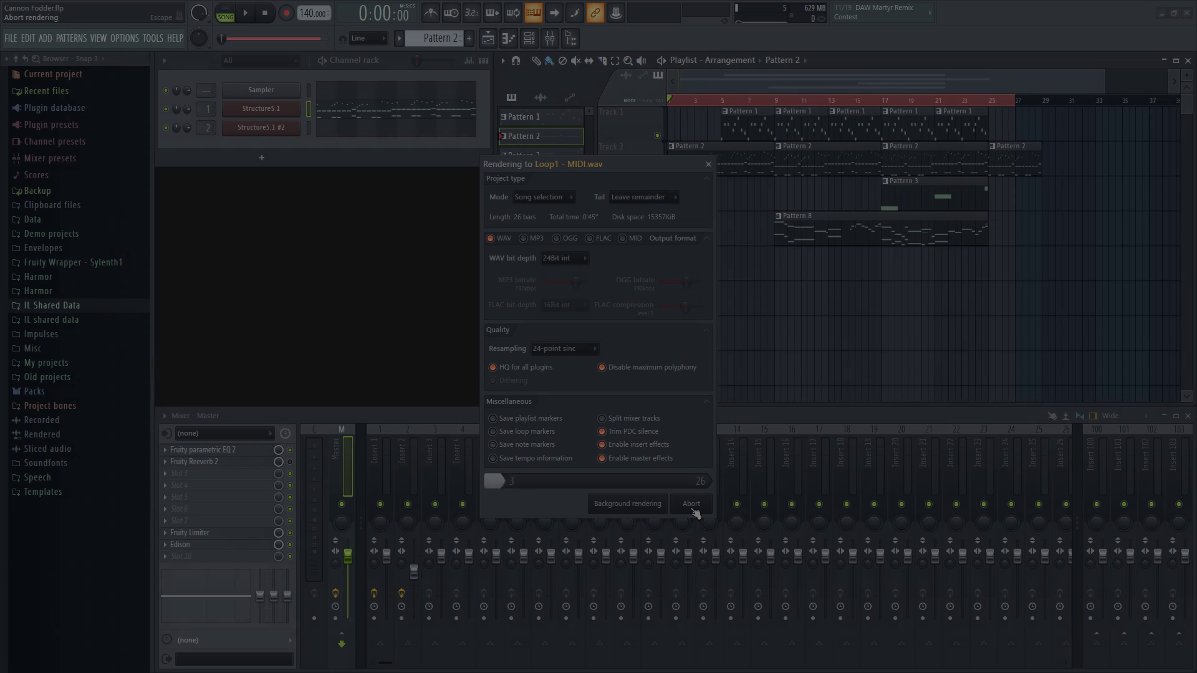
pyautogui.click(691, 504)
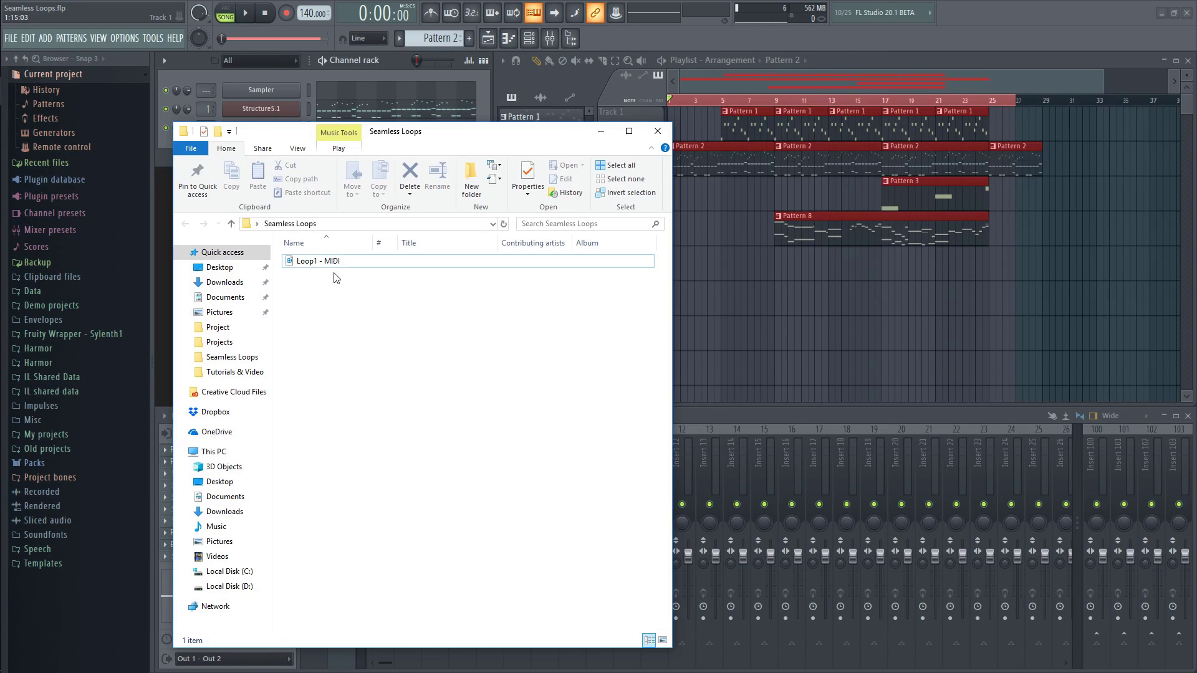
# Import the rendered Loop1 - MIDI file into the playlist at bar 1 on Track 6 and solo that track.
pyautogui.moveTo(310, 261); pyautogui.dragTo(679, 300)
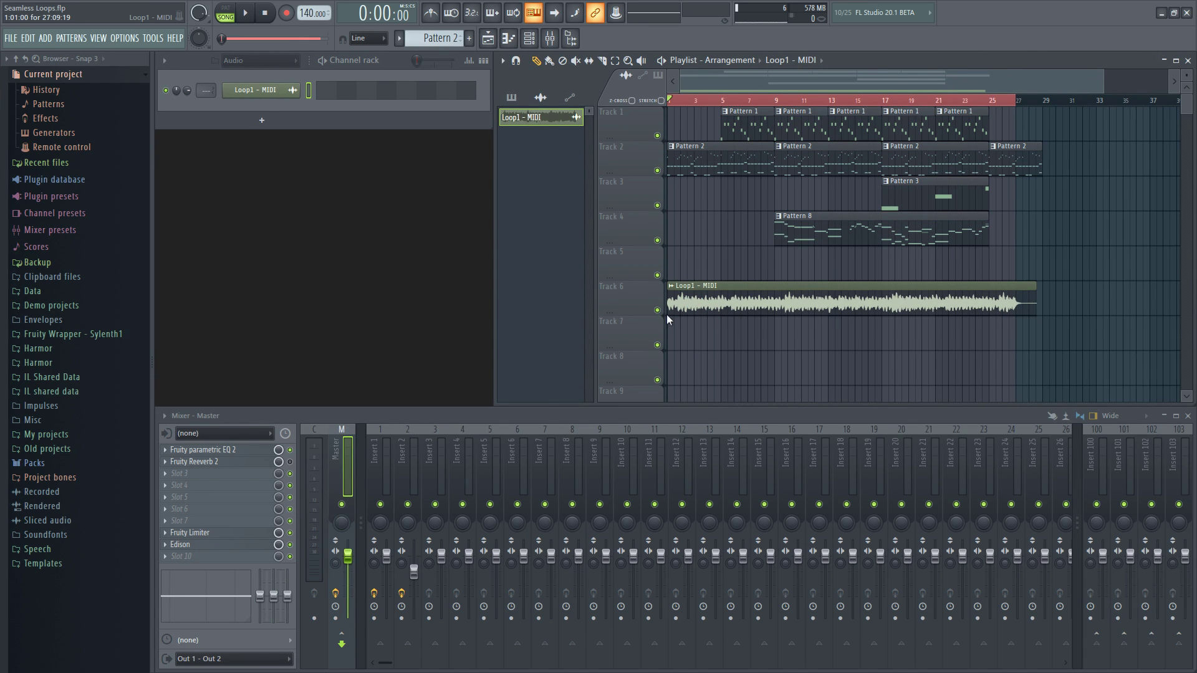
pyautogui.rightClick(657, 310)
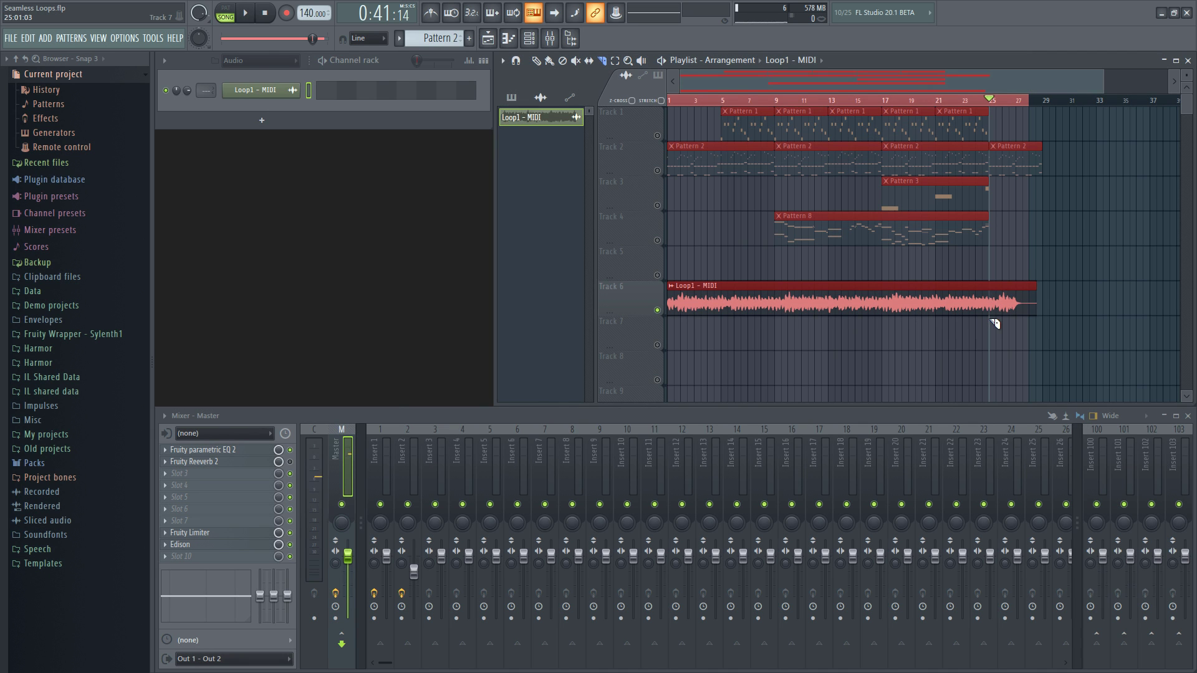
# Slice Loop1 - MIDI at bar 25 and rearrange the parts so the end slice starts Track 6 and slightly overlaps the main part on Track 7.
pyautogui.click(995, 275)
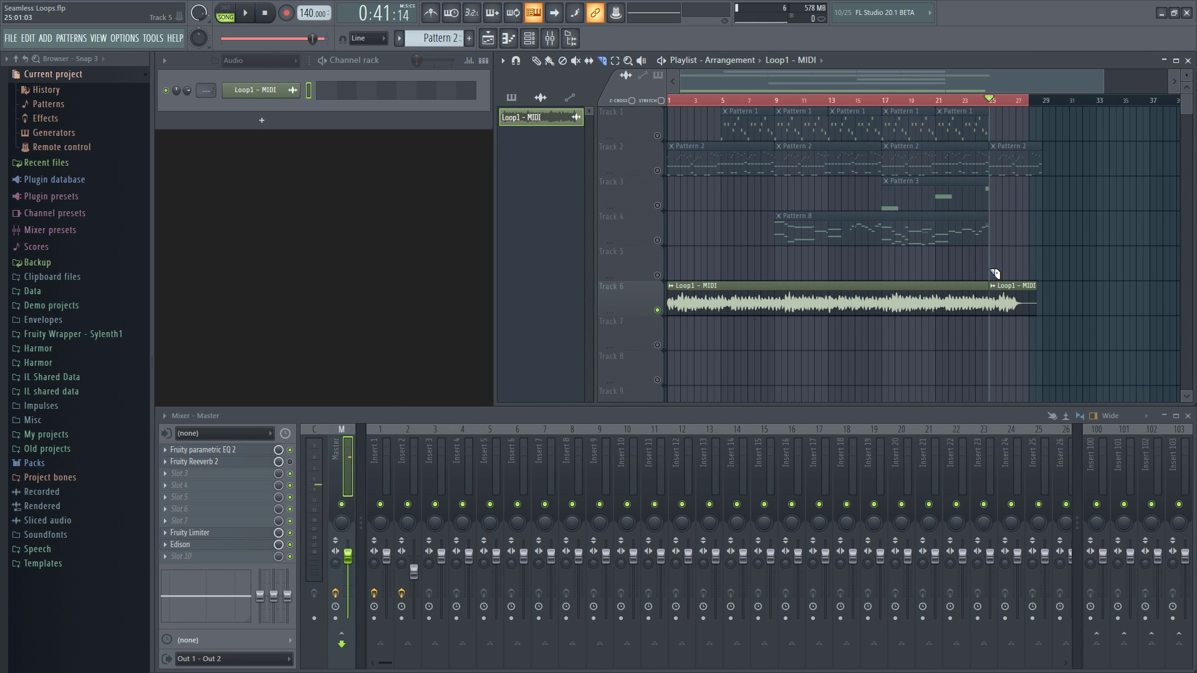
pyautogui.moveTo(1010, 301); pyautogui.dragTo(698, 340)
pyautogui.scroll(3, 818, 337)
pyautogui.moveTo(822, 337); pyautogui.dragTo(938, 338)
pyautogui.scroll(2, 780, 338)
pyautogui.moveTo(1094, 304); pyautogui.dragTo(790, 304)
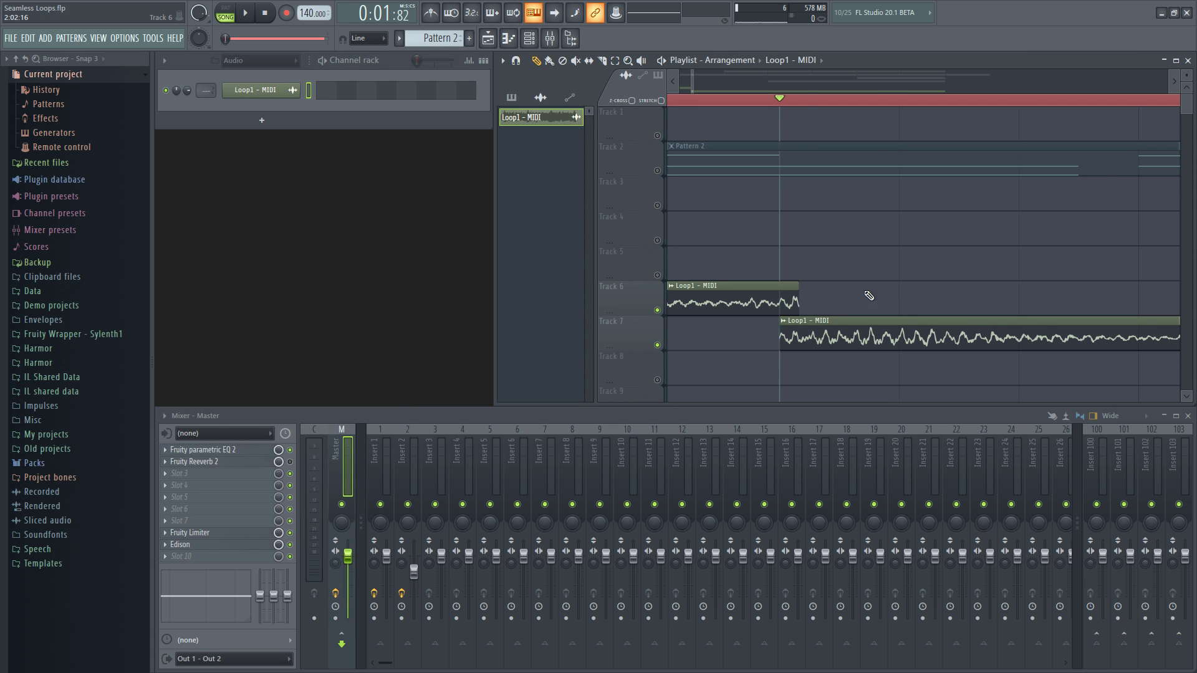
# Create separate volume automation for the two overlapping Loop1 - MIDI clips on Tracks 6 and 7, fading the first one out across the overlap.
pyautogui.scroll(3, 869, 296)
pyautogui.rightClick(669, 287)
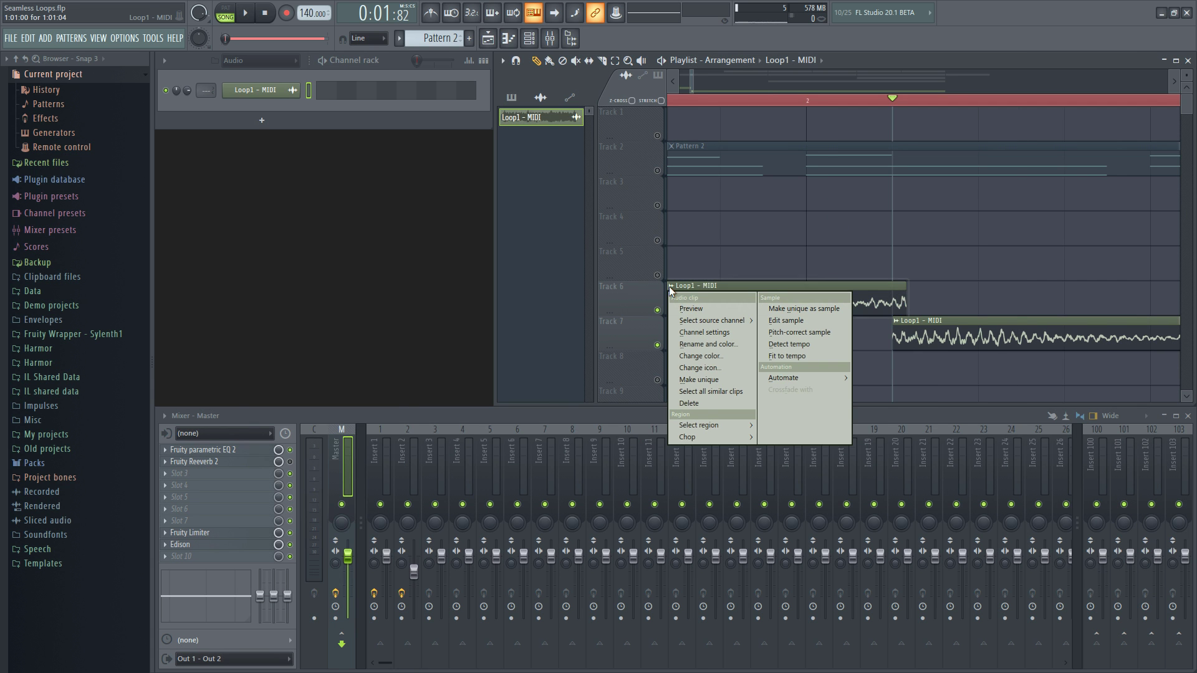
pyautogui.moveTo(792, 378)
pyautogui.click(876, 391)
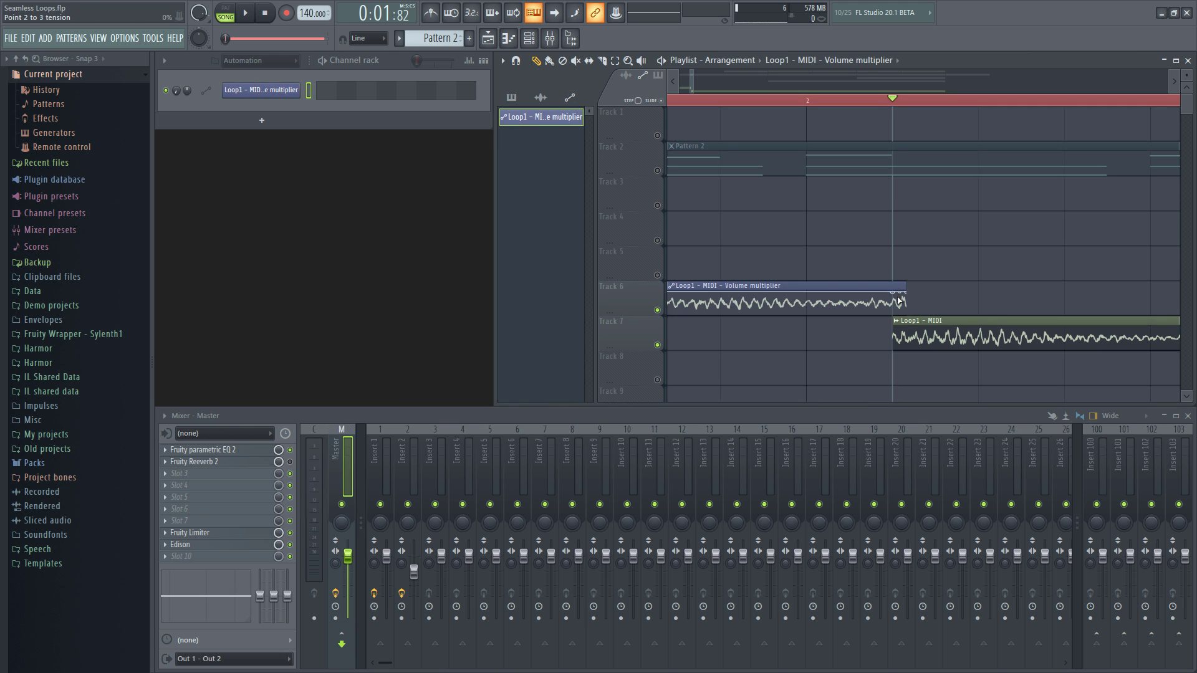
pyautogui.rightClick(895, 321)
pyautogui.moveTo(1019, 413)
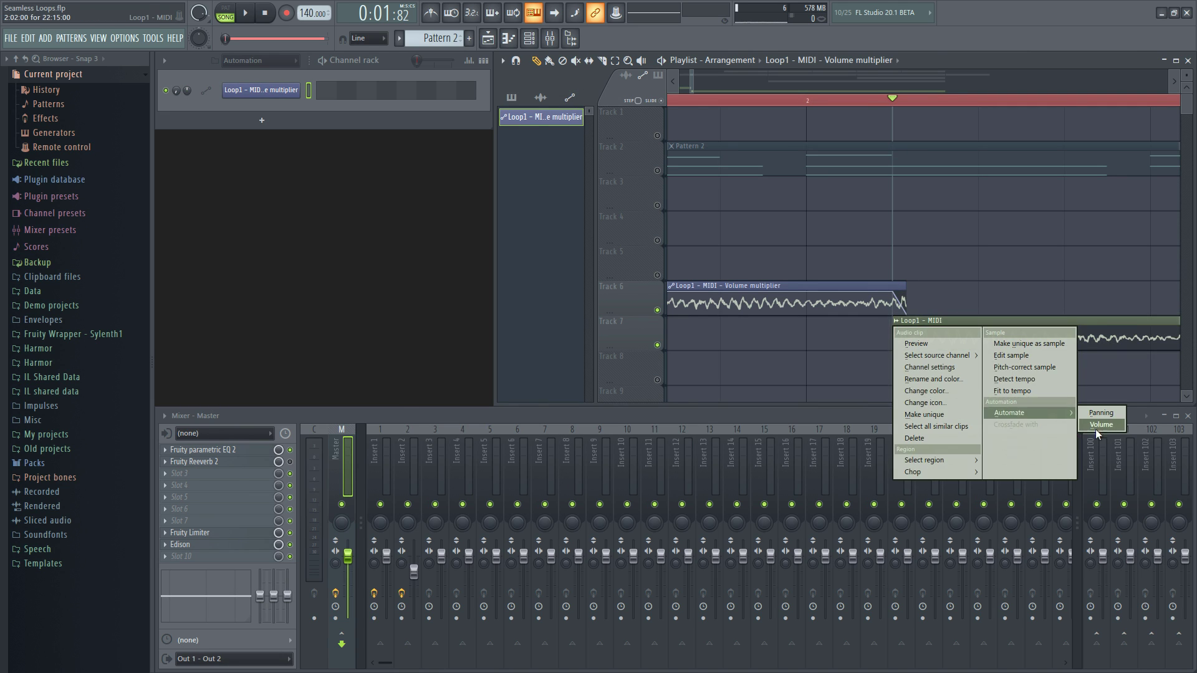
pyautogui.click(1074, 425)
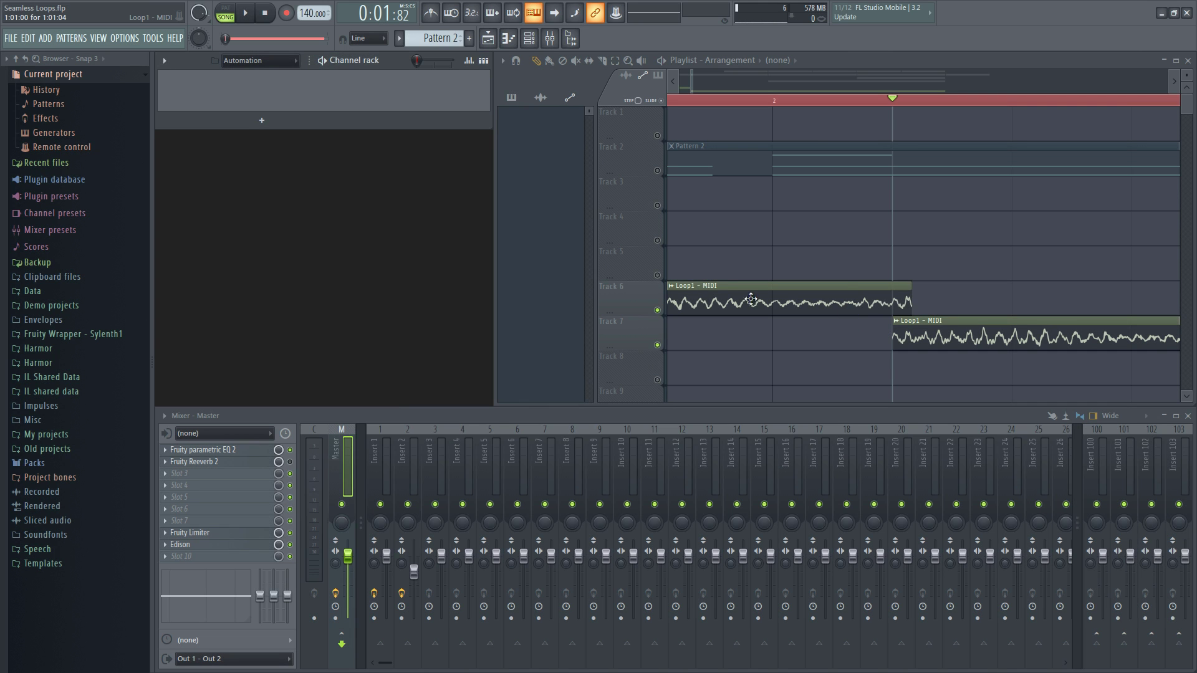
# Make the Track 6 Loop1 - MIDI clip unique and crossfade it with the Loop1 - MIDI clip on Track 7.
pyautogui.rightClick(671, 287)
pyautogui.click(705, 380)
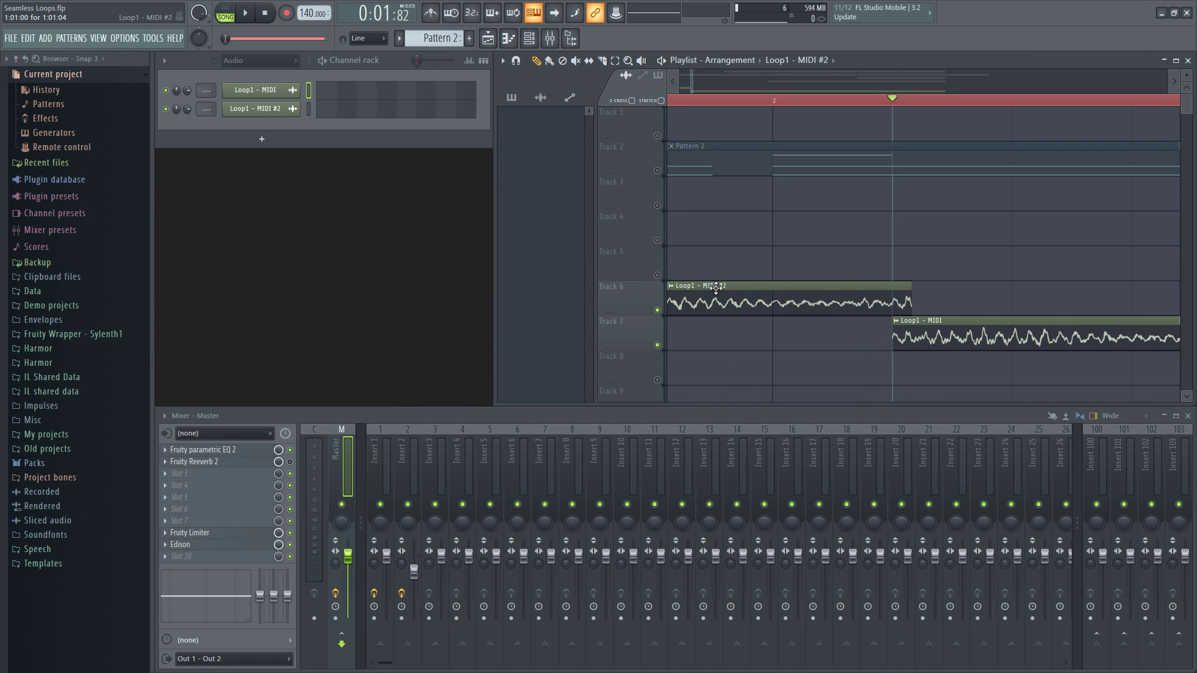
pyautogui.rightClick(672, 288)
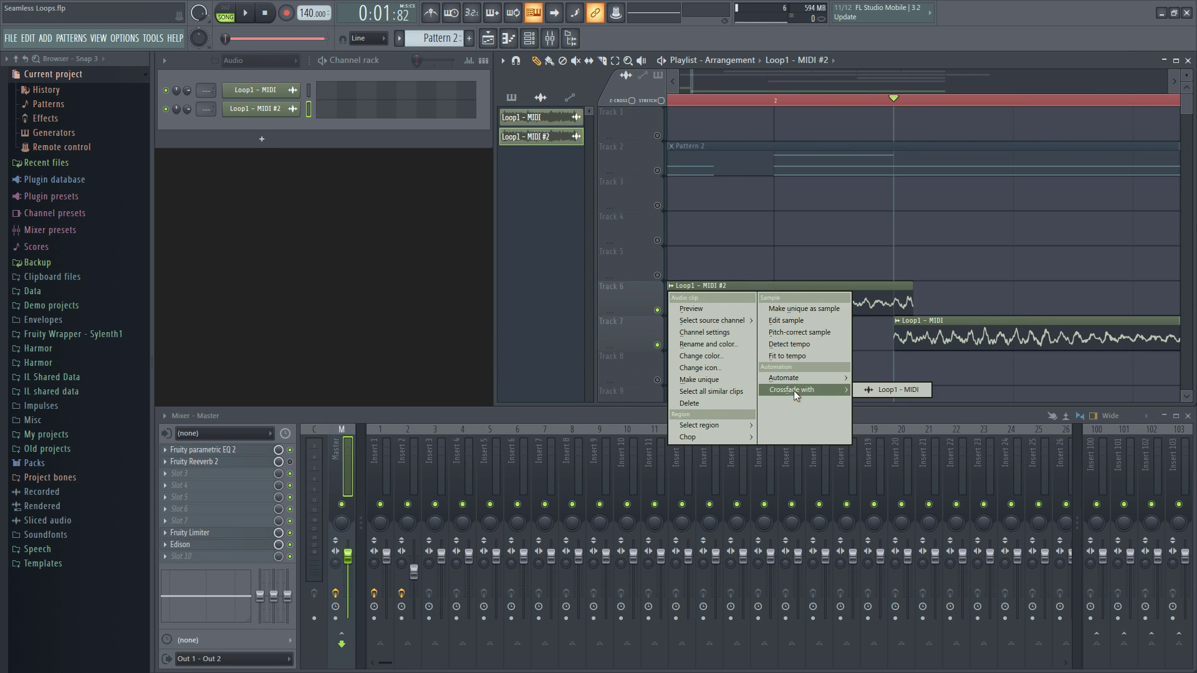
pyautogui.click(887, 390)
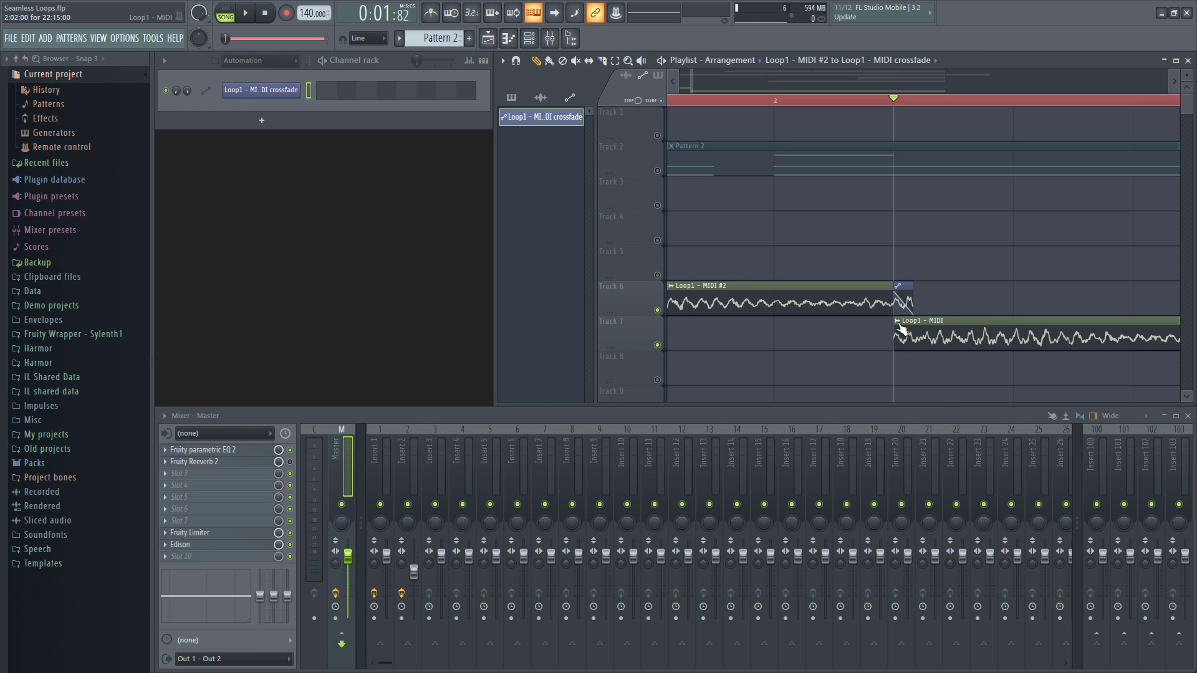
# Add the matching crossfade from the Track 7 Loop1 - MIDI clip to Loop1 - MIDI #2, and select the whole arrangement.
pyautogui.rightClick(900, 328)
pyautogui.moveTo(1023, 427)
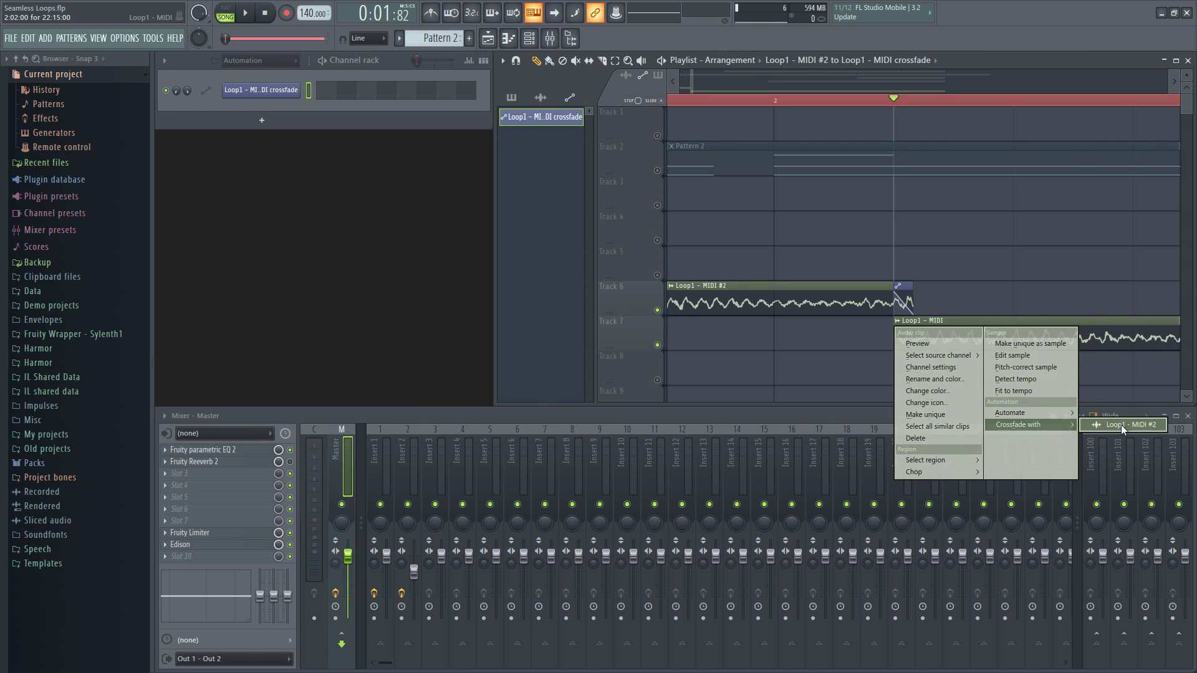
pyautogui.click(1121, 424)
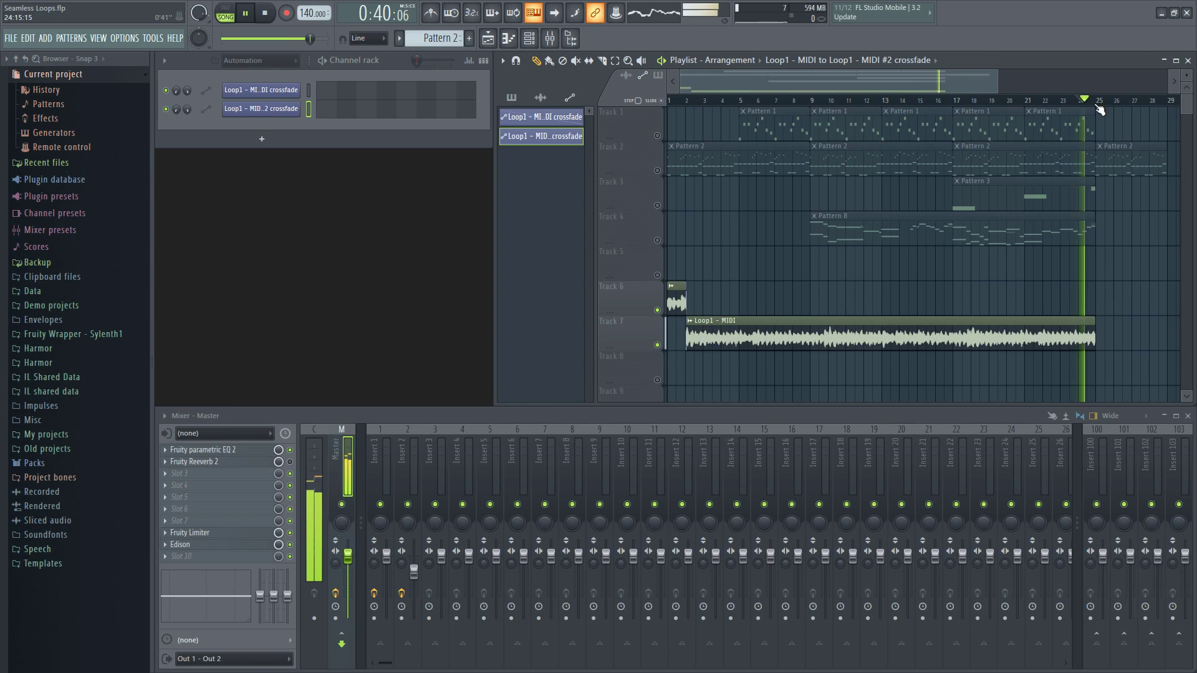
pyautogui.hotkey('ctrl', 'a')
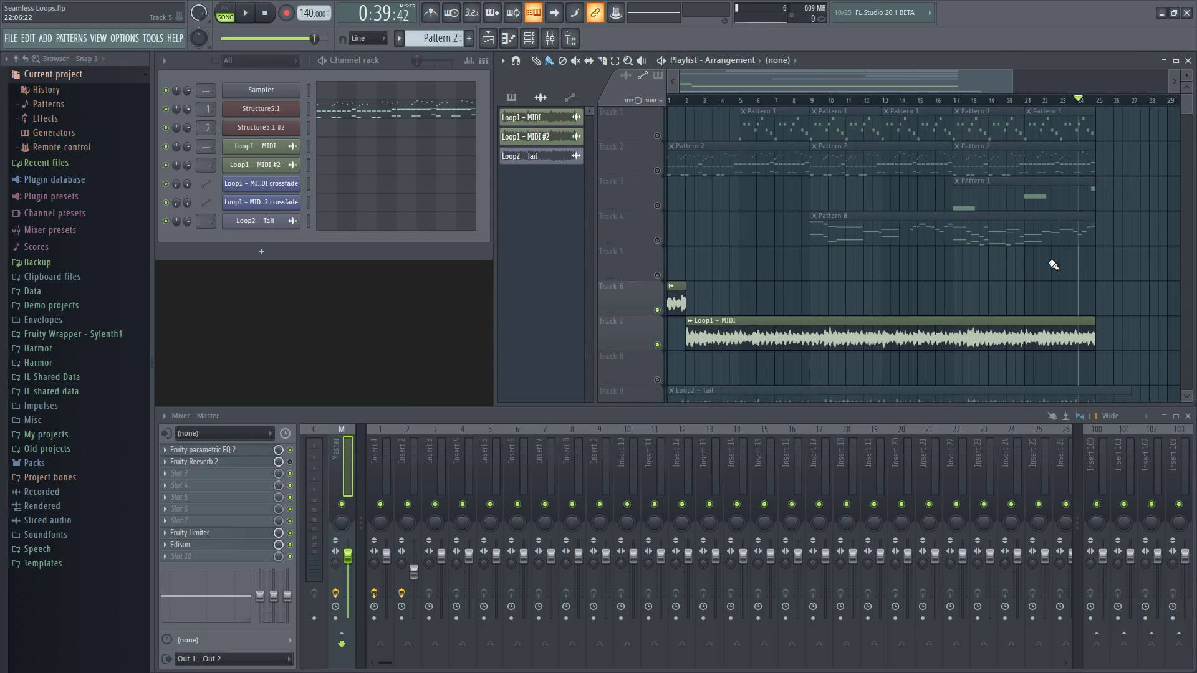
# Solo Track 9 with the Loop2 - Tail clip and play its ending.
pyautogui.scroll(-2, 1053, 265)
pyautogui.click(681, 344)
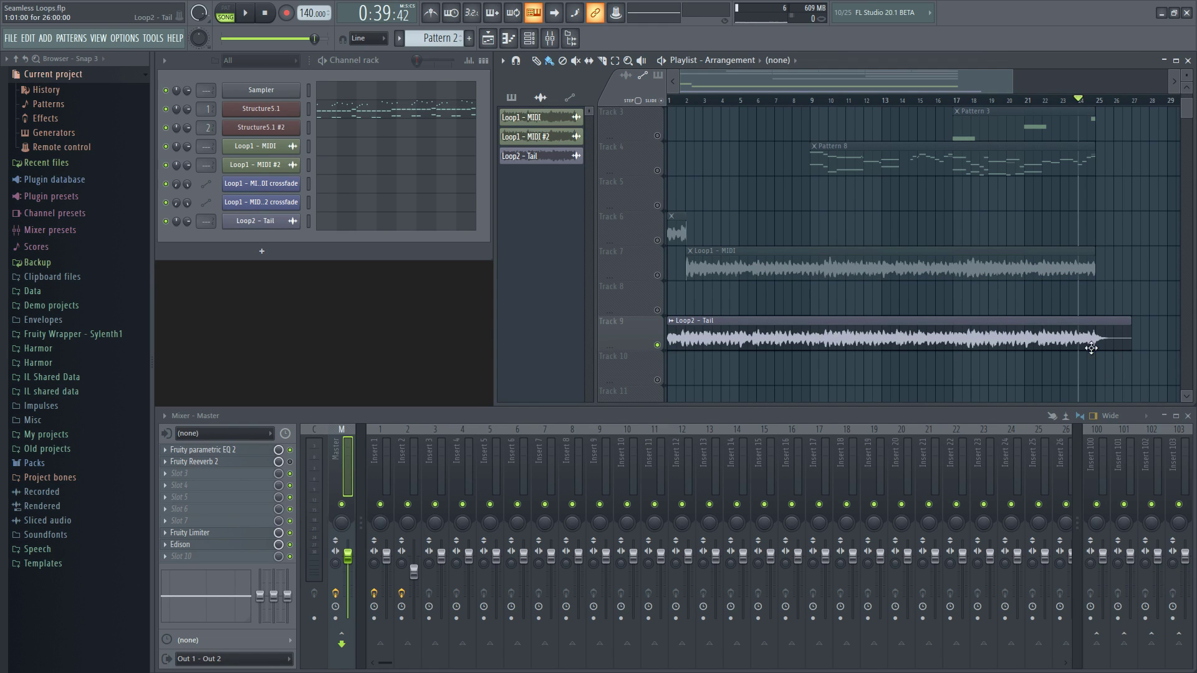
pyautogui.press('space')
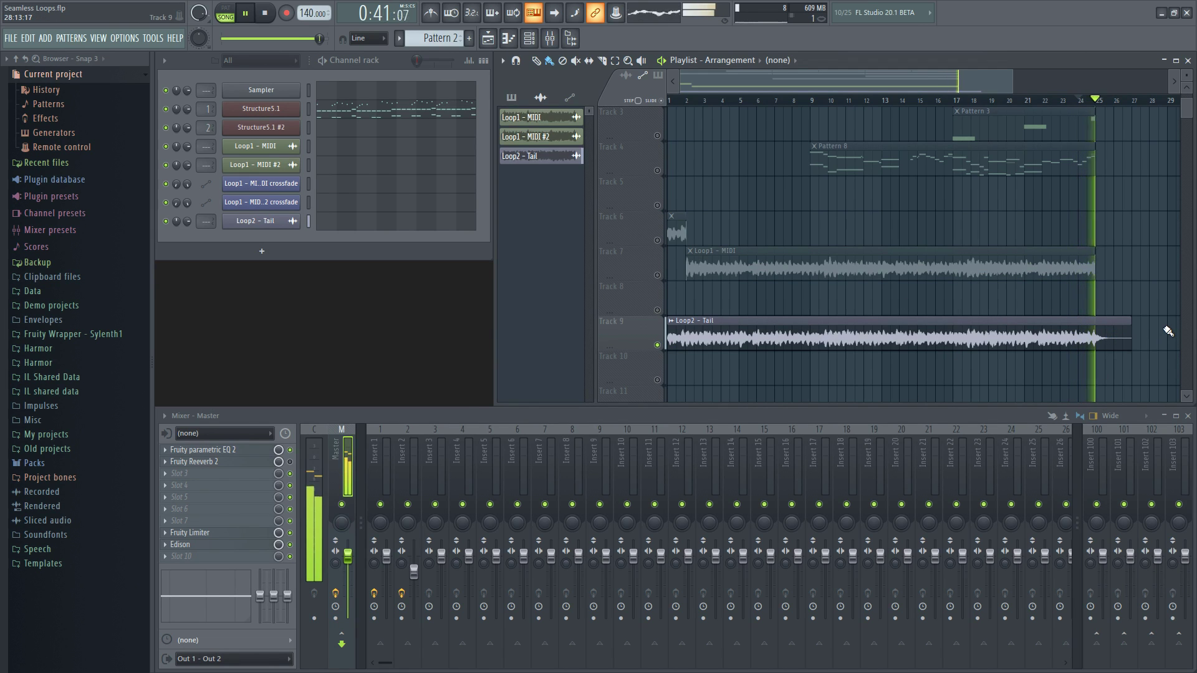
# Stop playback, slice Loop2 - Tail at bar 25, and place the main part on Track 10 and the tail at bar 1 on Track 9.
pyautogui.click(602, 60)
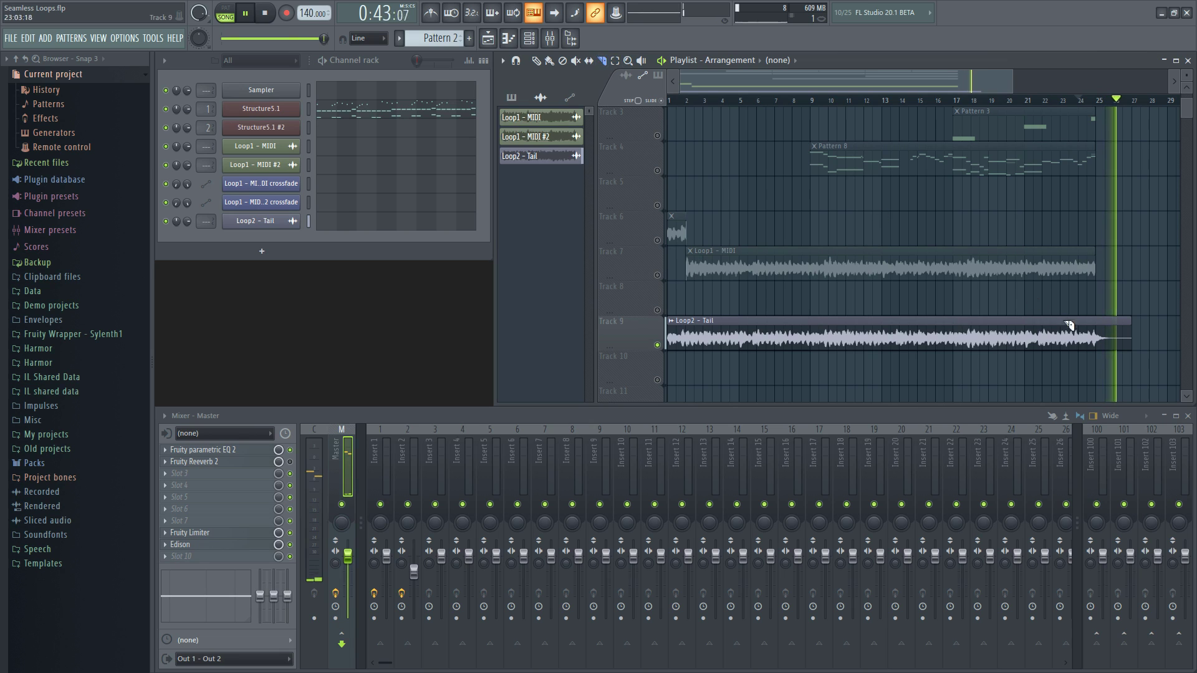
pyautogui.press('space')
pyautogui.press('p')
pyautogui.moveTo(880, 319); pyautogui.dragTo(881, 353)
pyautogui.moveTo(1106, 333); pyautogui.dragTo(677, 333)
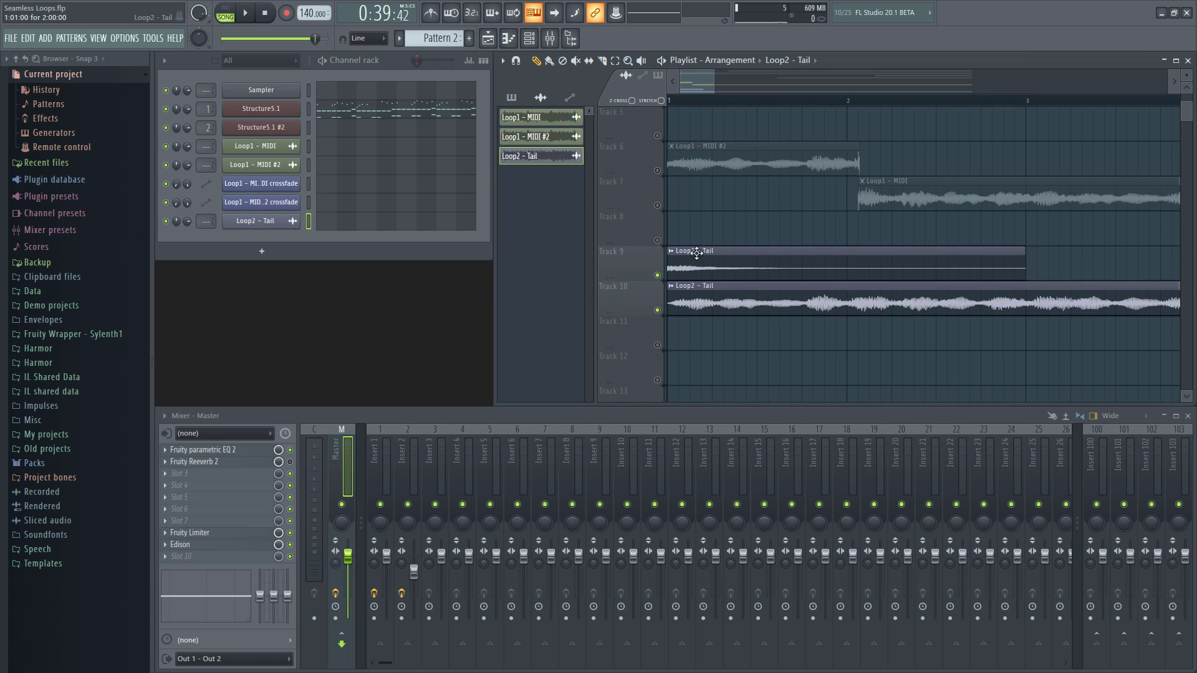
# Make the tail clip on Track 9 unique and create volume automation for it.
pyautogui.click(673, 252)
pyautogui.click(712, 347)
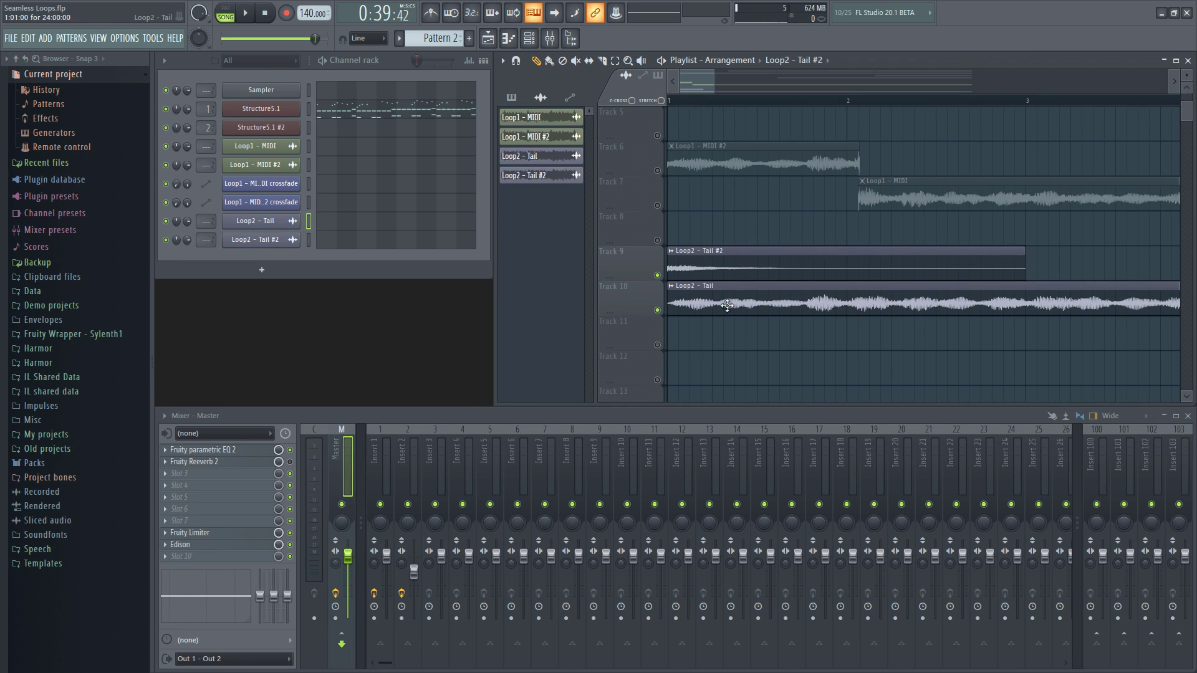
pyautogui.click(672, 251)
pyautogui.moveTo(798, 342)
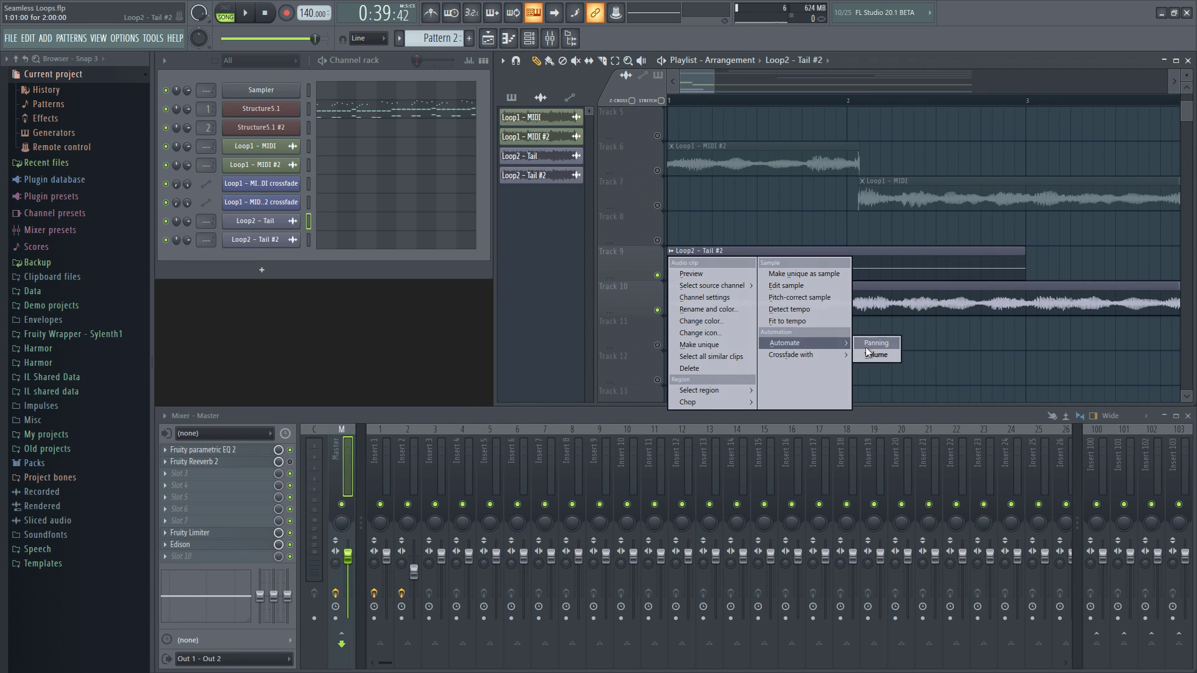
pyautogui.click(876, 355)
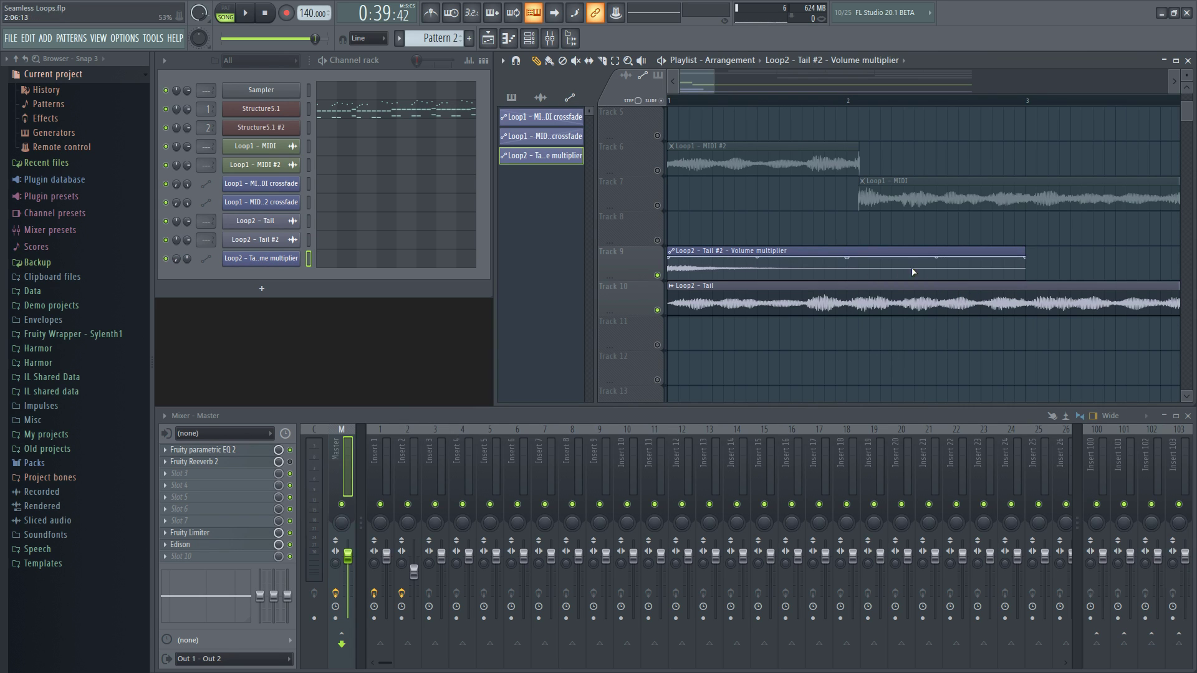
# Shape the tail's volume automation into a fade-out from bar 2 to about bar 2.5, delete the final point, and trim the clip there.
pyautogui.moveTo(937, 256); pyautogui.dragTo(940, 287)
pyautogui.rightClick(1026, 258)
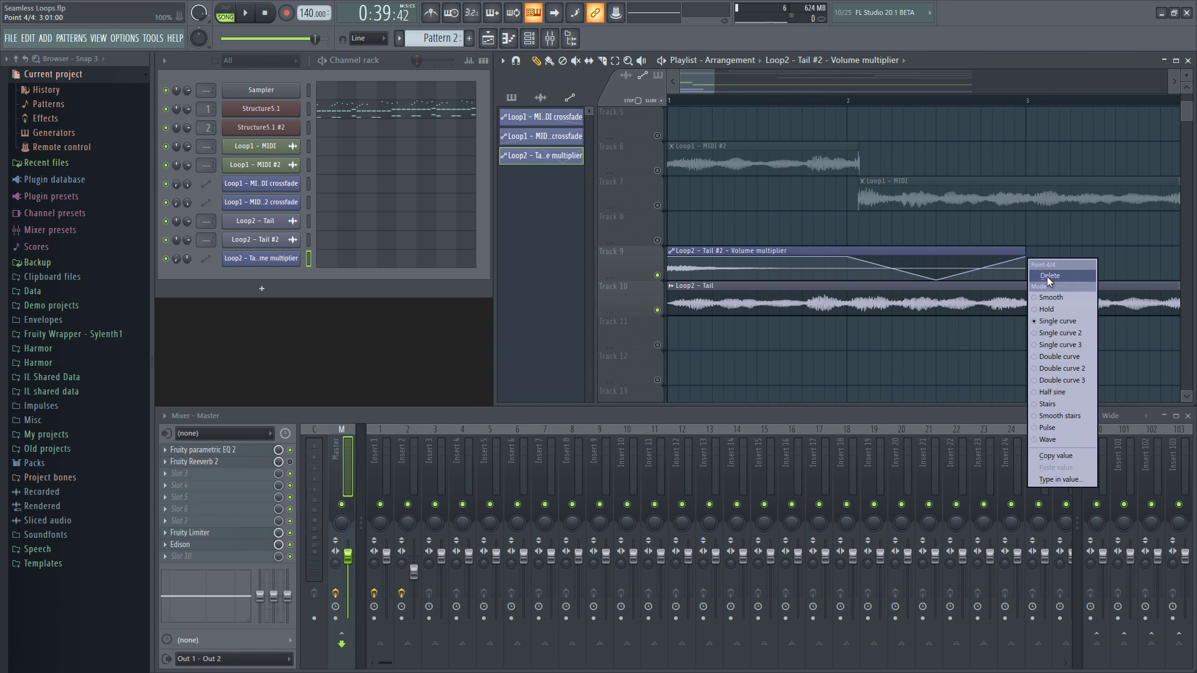
pyautogui.click(1047, 276)
pyautogui.moveTo(1026, 249); pyautogui.dragTo(935, 248)
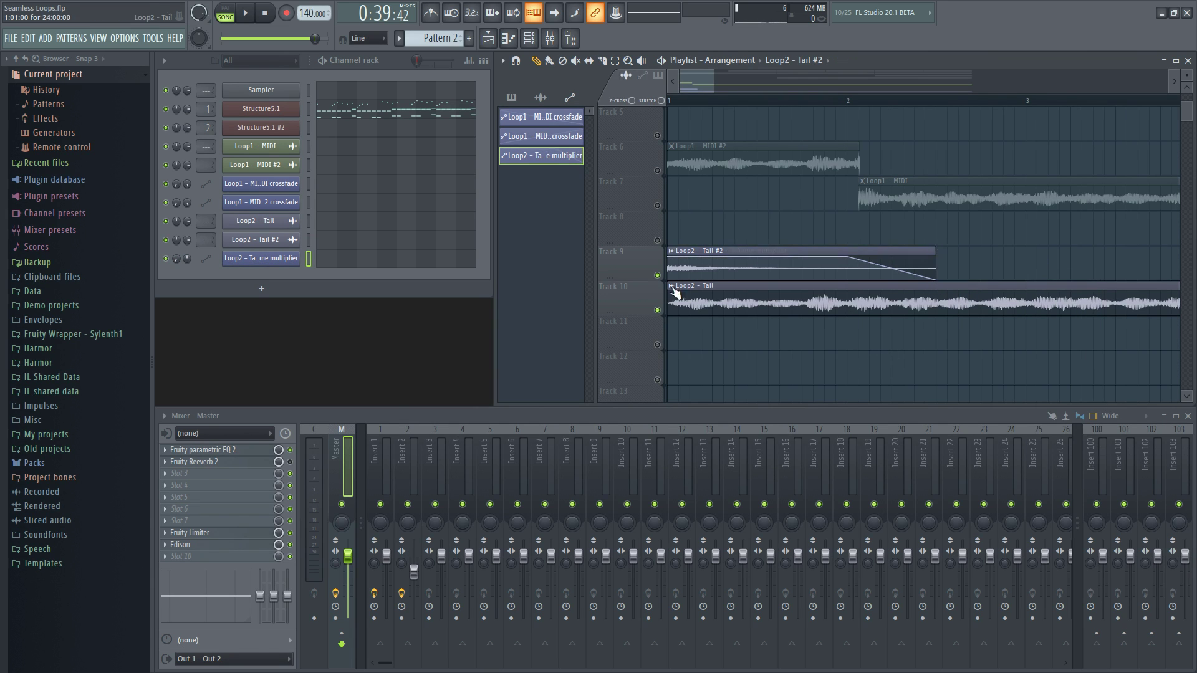
# Create volume automation for the Loop2 - Tail clip on Track 10, select the whole arrangement, and play it.
pyautogui.click(673, 287)
pyautogui.moveTo(795, 389)
pyautogui.click(873, 387)
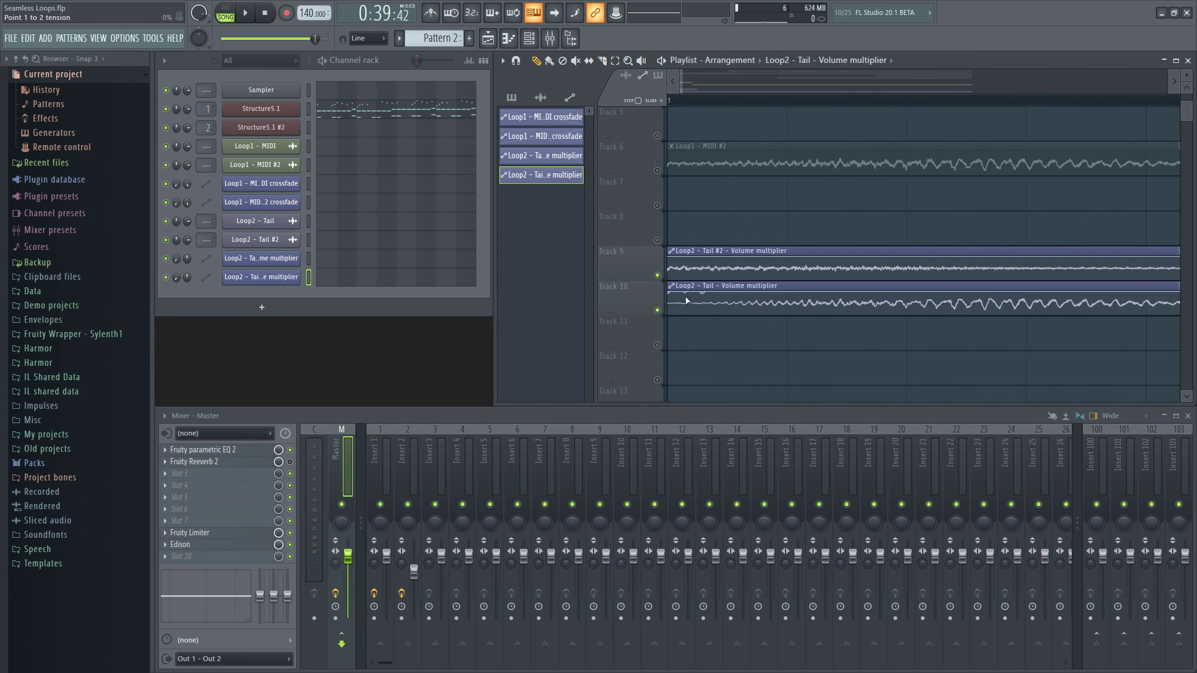
pyautogui.scroll(-5, 997, 105)
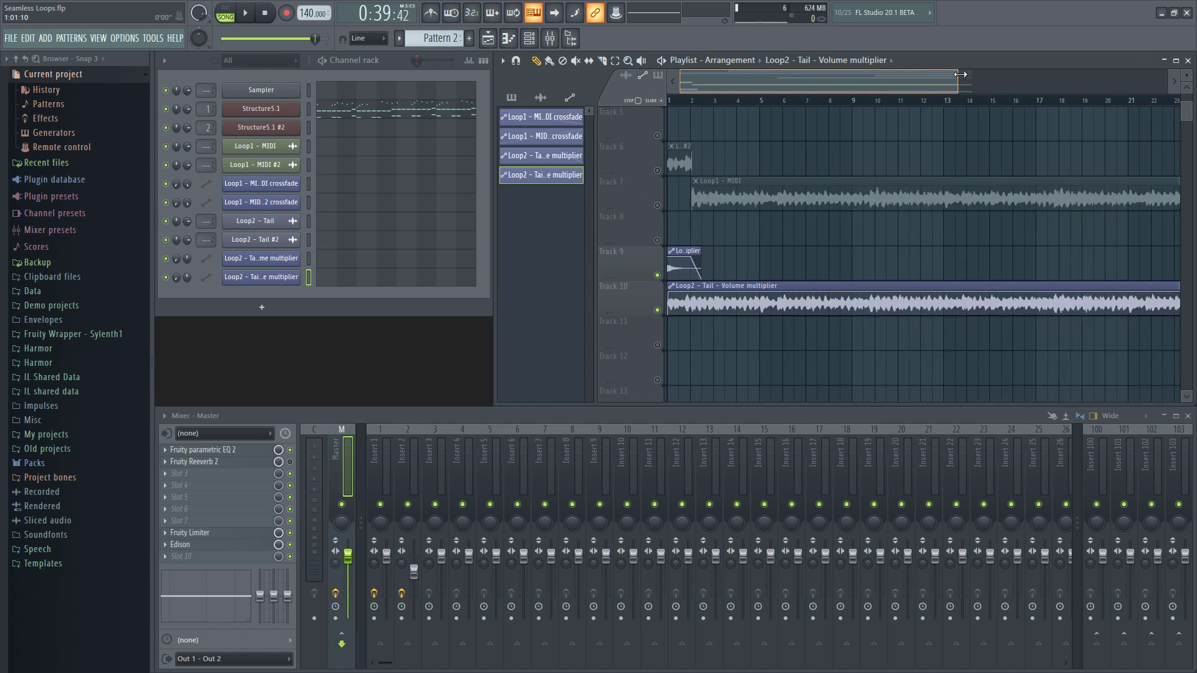
pyautogui.hotkey('ctrl', 'a')
pyautogui.press('space')
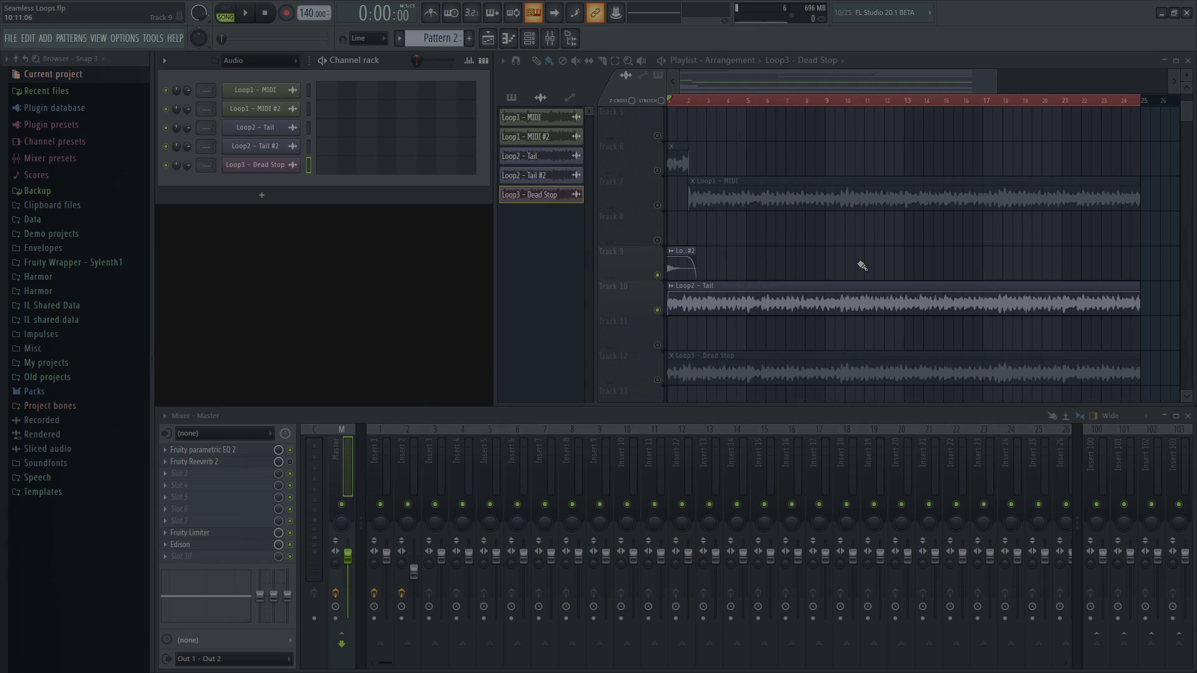
# Solo Track 12 with the Loop3 - Dead Stop clip, select the whole arrangement, and play the clip's ending.
pyautogui.scroll(-1, 718, 338)
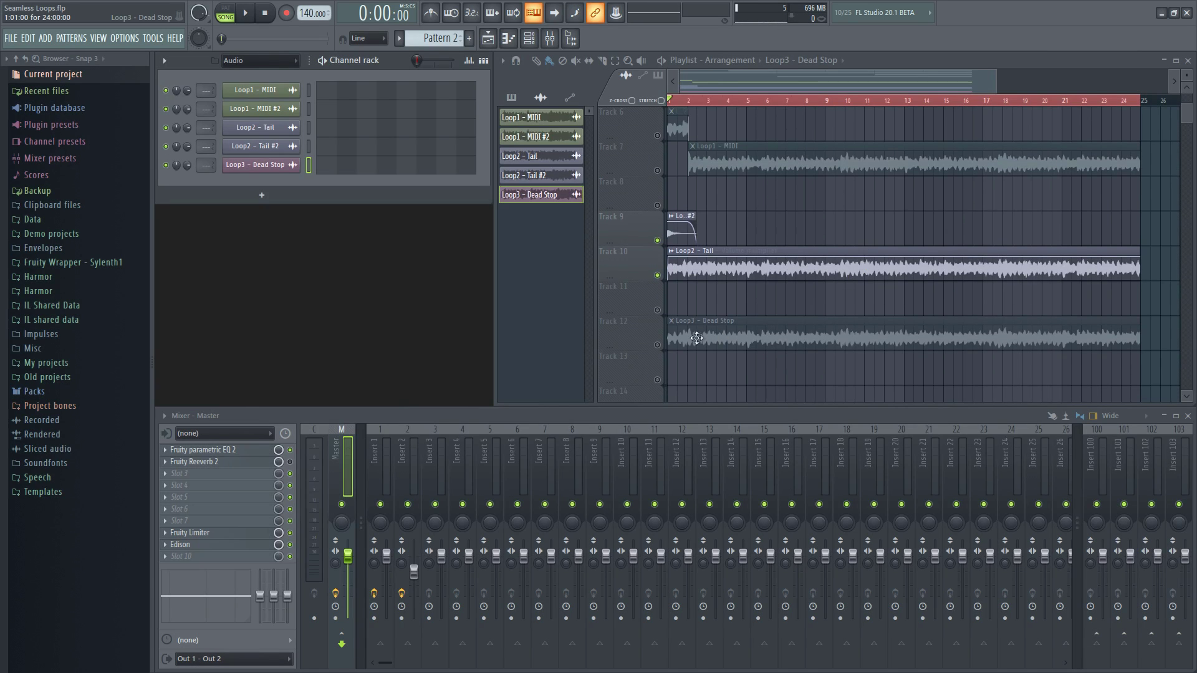
pyautogui.click(660, 346)
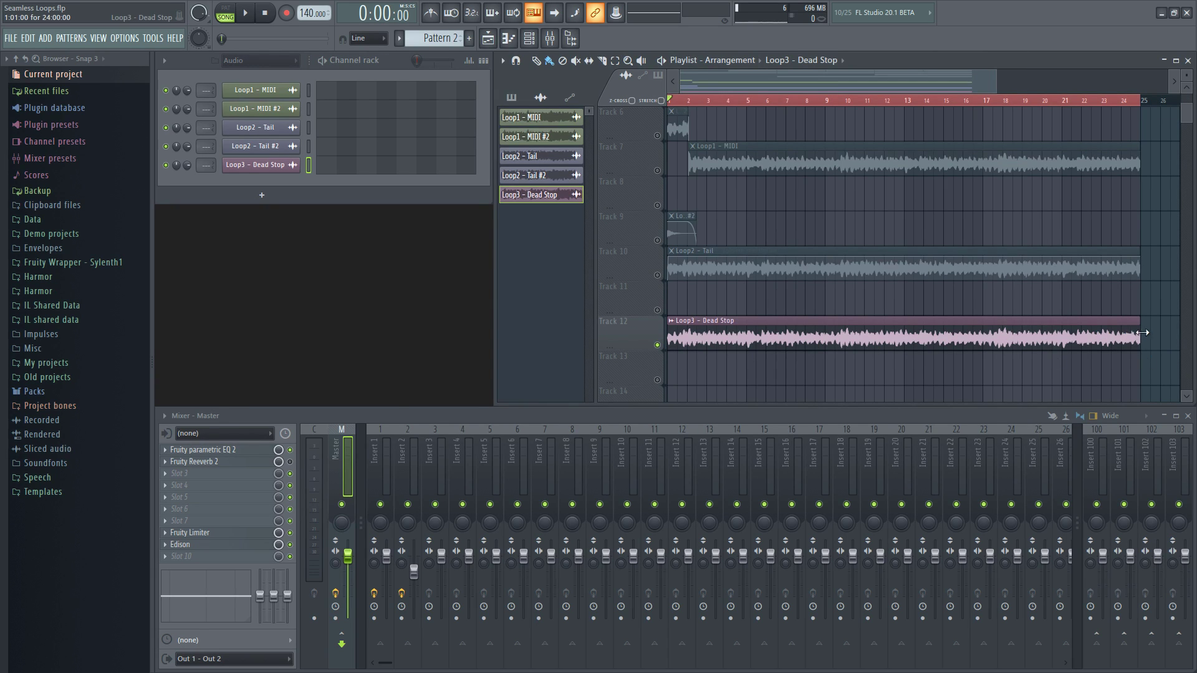
pyautogui.hotkey('ctrl', 'a')
pyautogui.press('space')
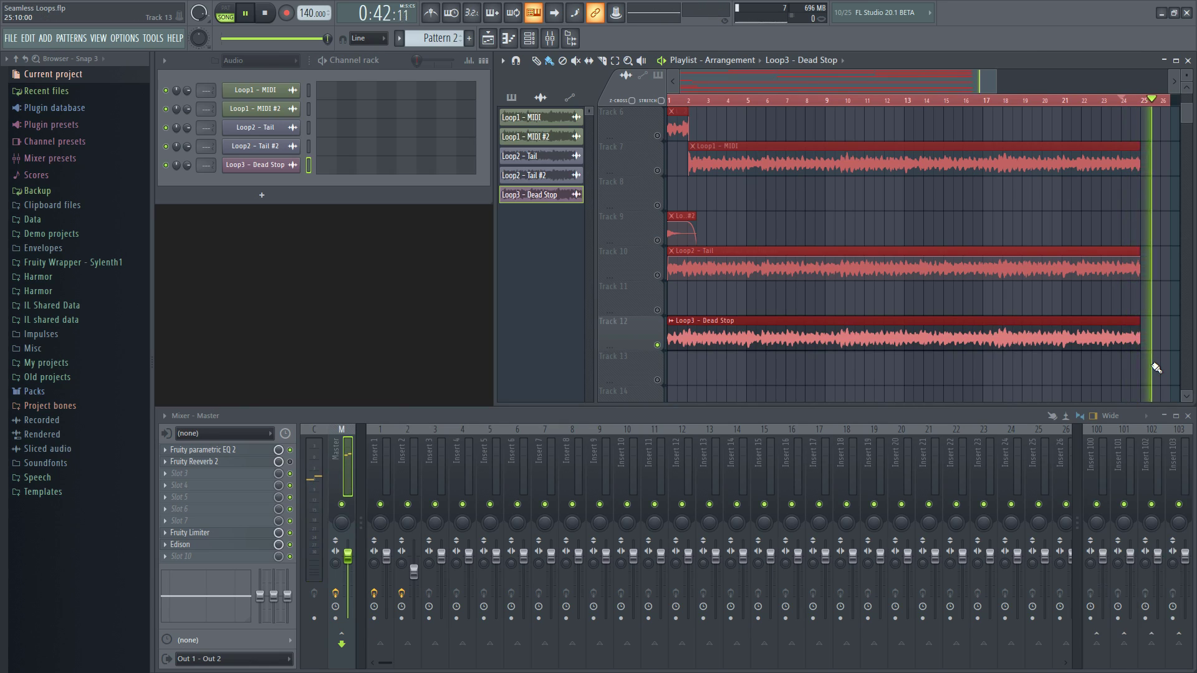
pyautogui.press('space')
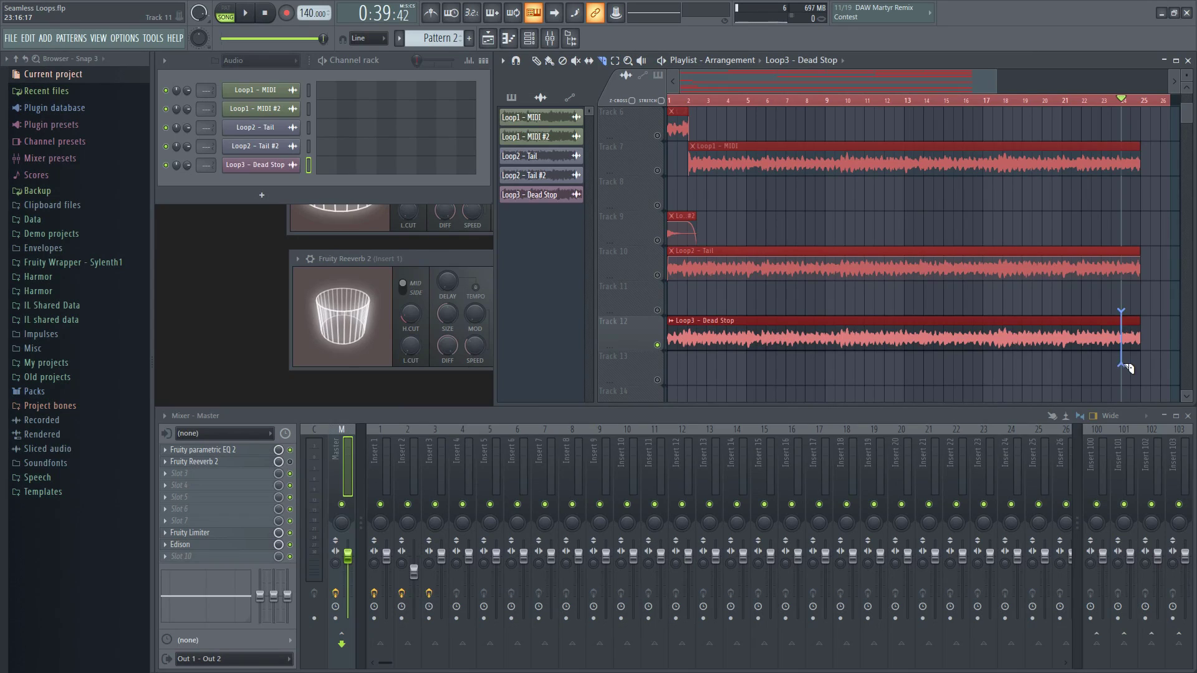
# Slice Loop3 - Dead Stop at bar 24 and move the last slice down to Track 13.
pyautogui.moveTo(1127, 368); pyautogui.dragTo(1130, 376)
pyautogui.moveTo(1137, 326); pyautogui.dragTo(1136, 367)
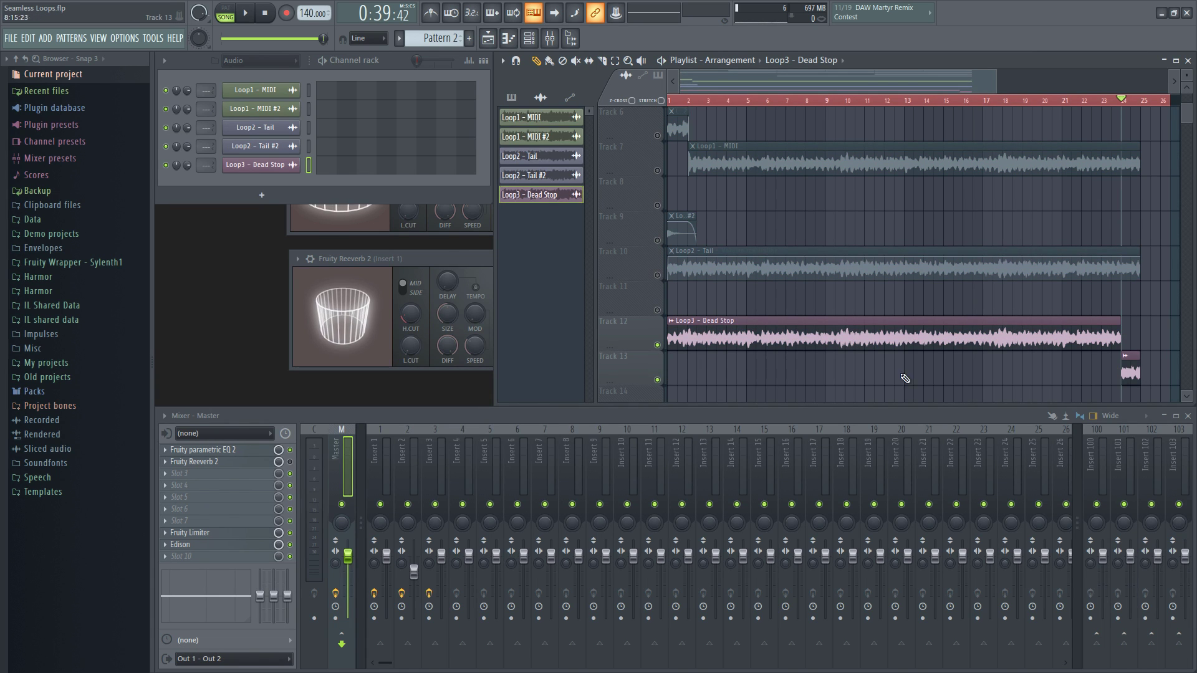
# Make the Loop3 - Dead Stop slice on Track 13 unique and create volume automation for it.
pyautogui.rightClick(1125, 358)
pyautogui.click(1043, 448)
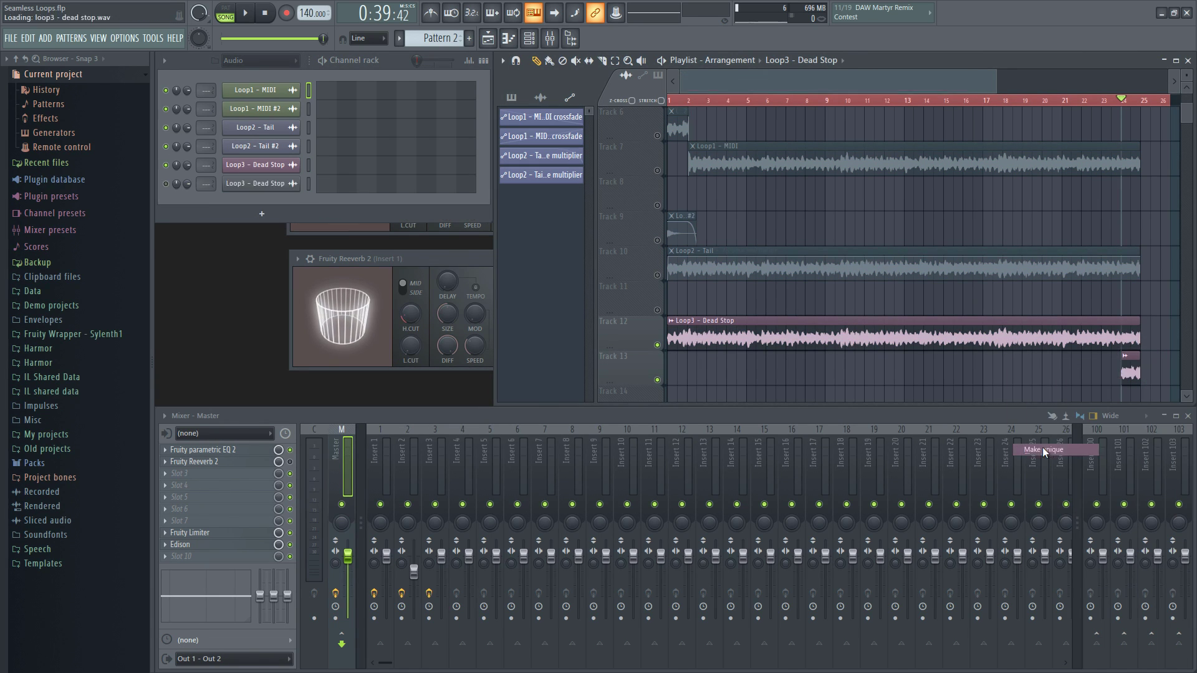
pyautogui.rightClick(1126, 360)
pyautogui.click(1069, 457)
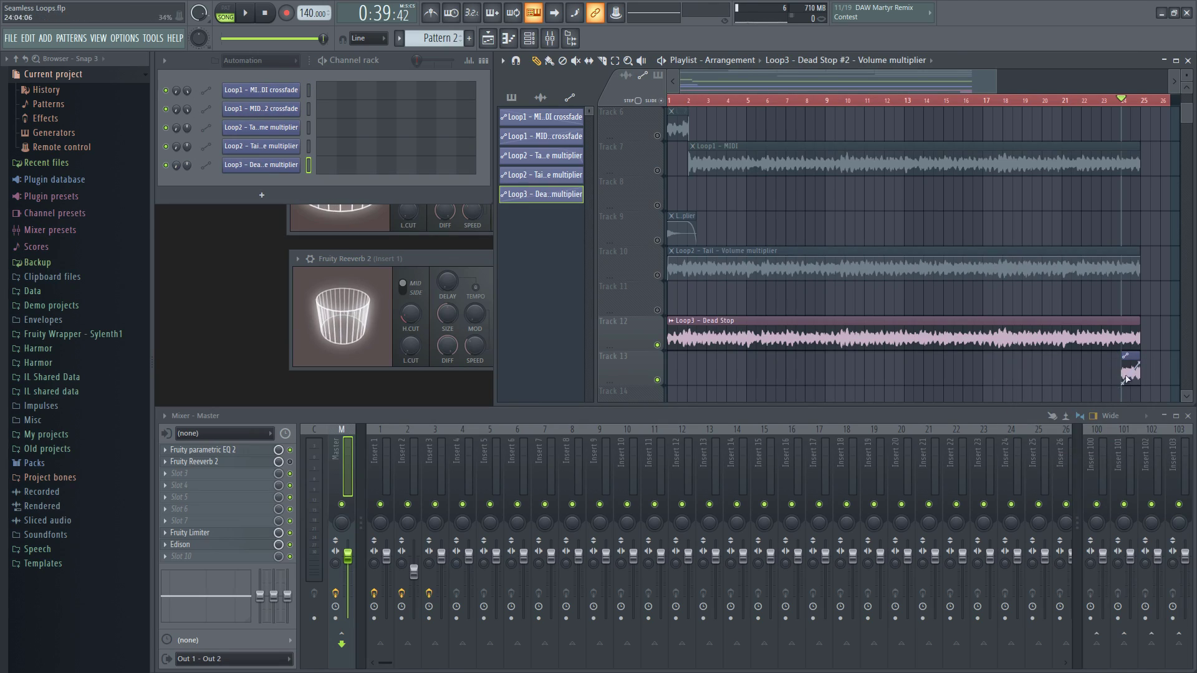
# Play the Loop3 - Dead Stop crossfade near bar 24, and move the Track 13 slice with its automation up onto Track 12.
pyautogui.moveTo(681, 90); pyautogui.dragTo(910, 91)
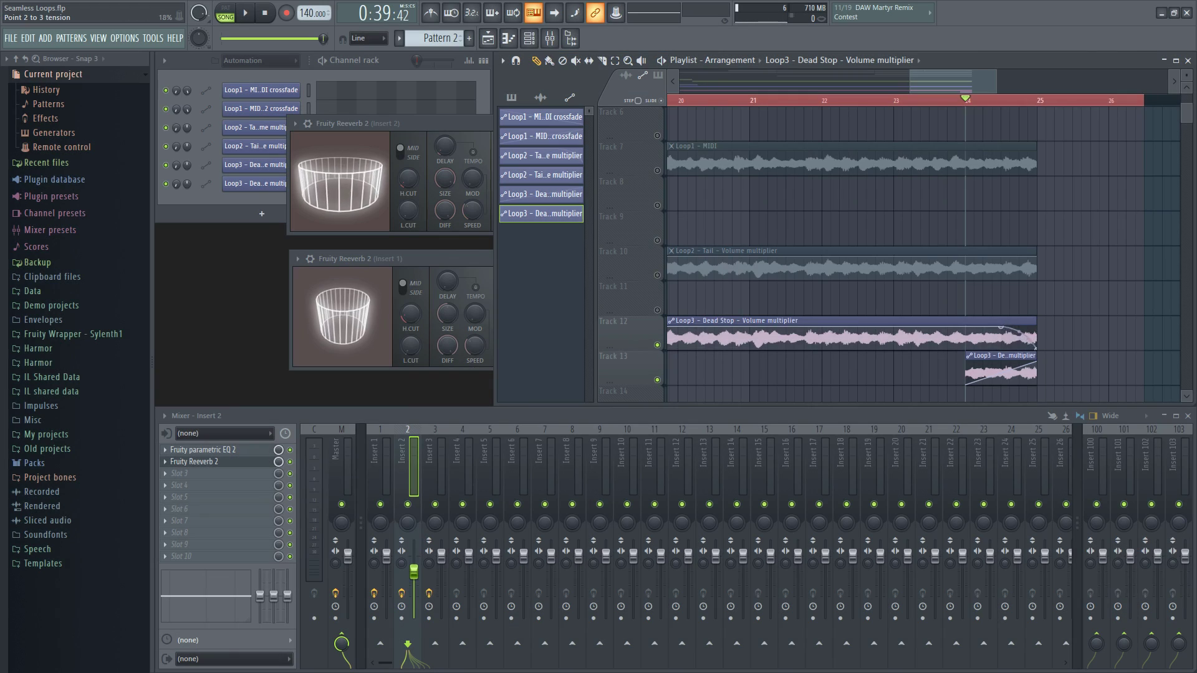
pyautogui.press('space')
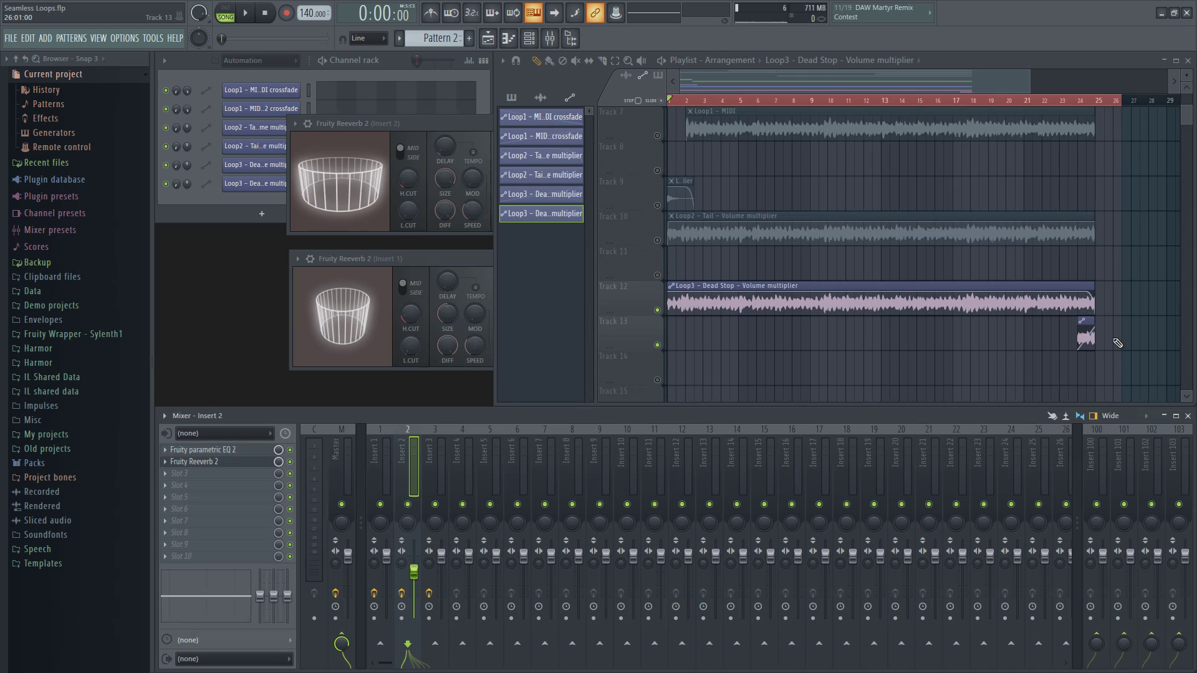
pyautogui.scroll(2, 1104, 372)
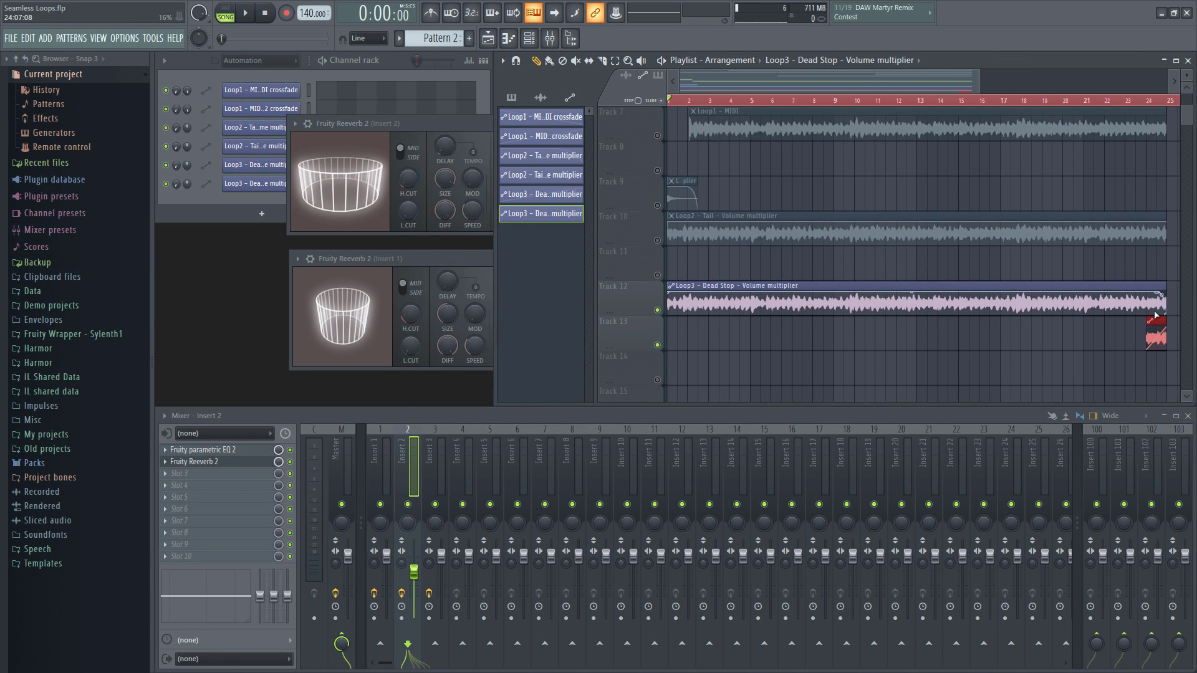
pyautogui.moveTo(1155, 320); pyautogui.dragTo(1156, 285)
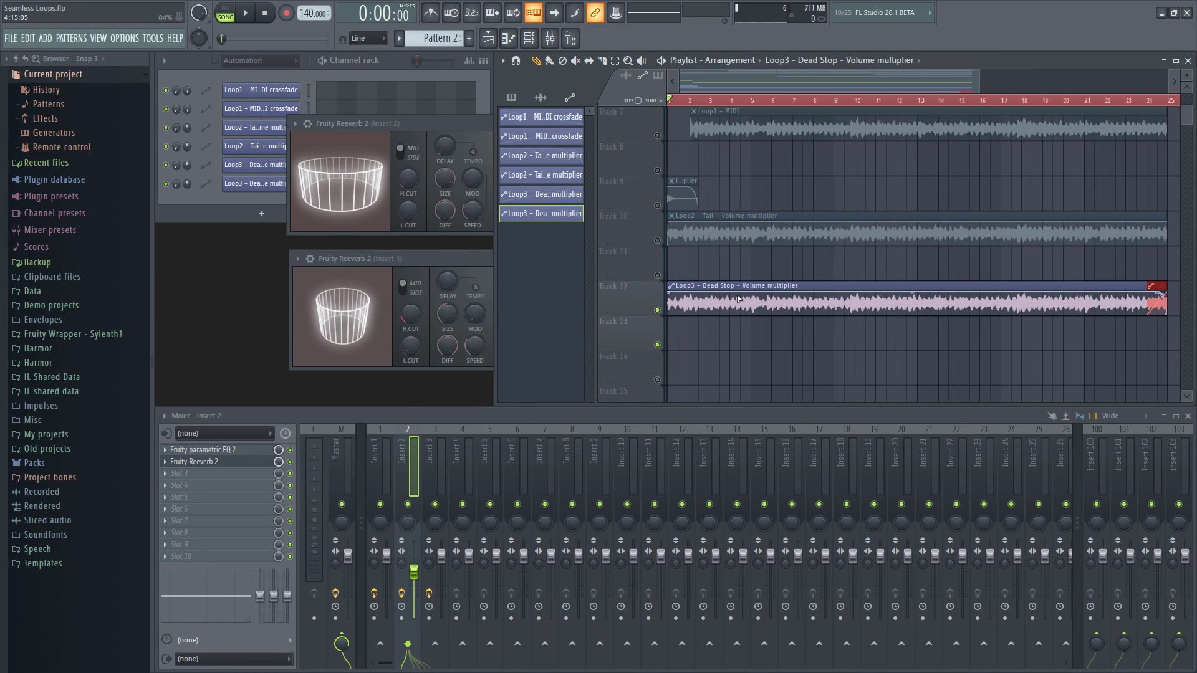
# Consolidate Track 12 from the track start and play the ending of the consolidated clip.
pyautogui.rightClick(629, 294)
pyautogui.moveTo(687, 462)
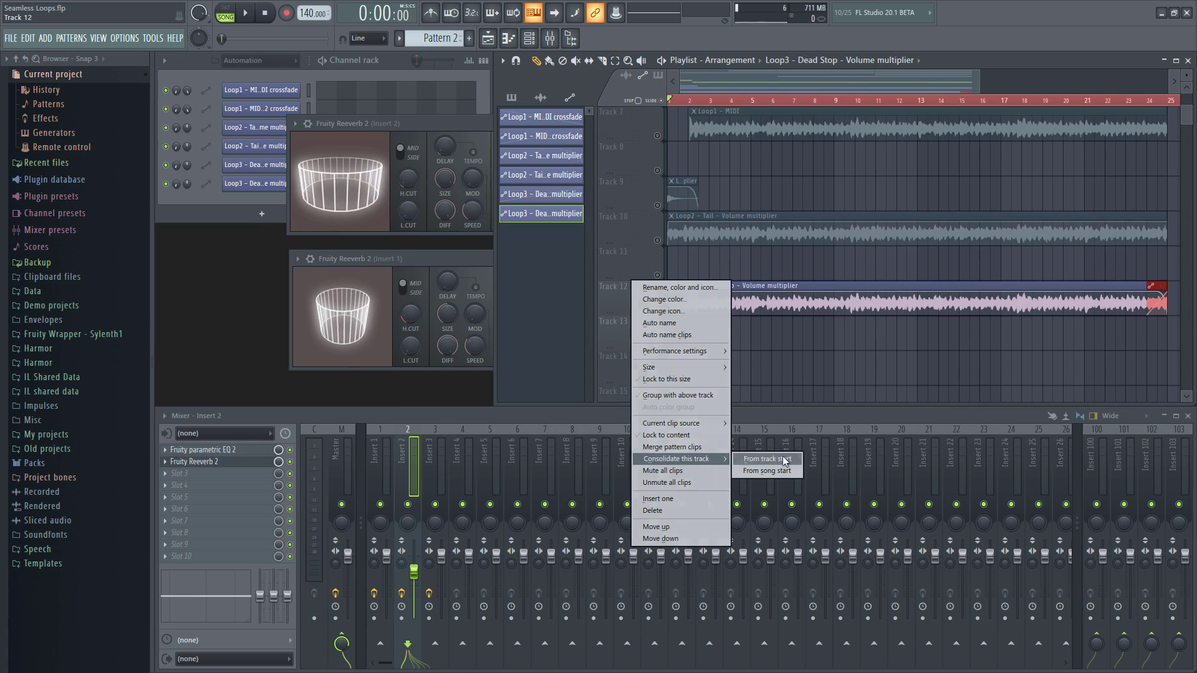
pyautogui.click(753, 459)
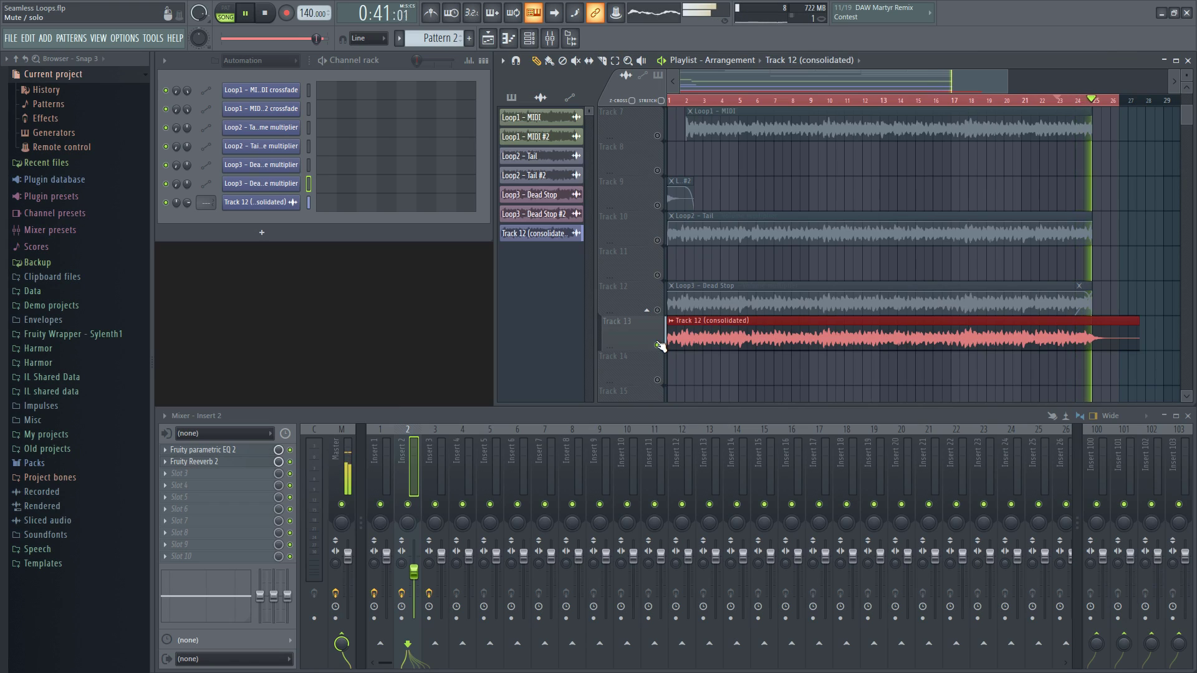
pyautogui.press('space')
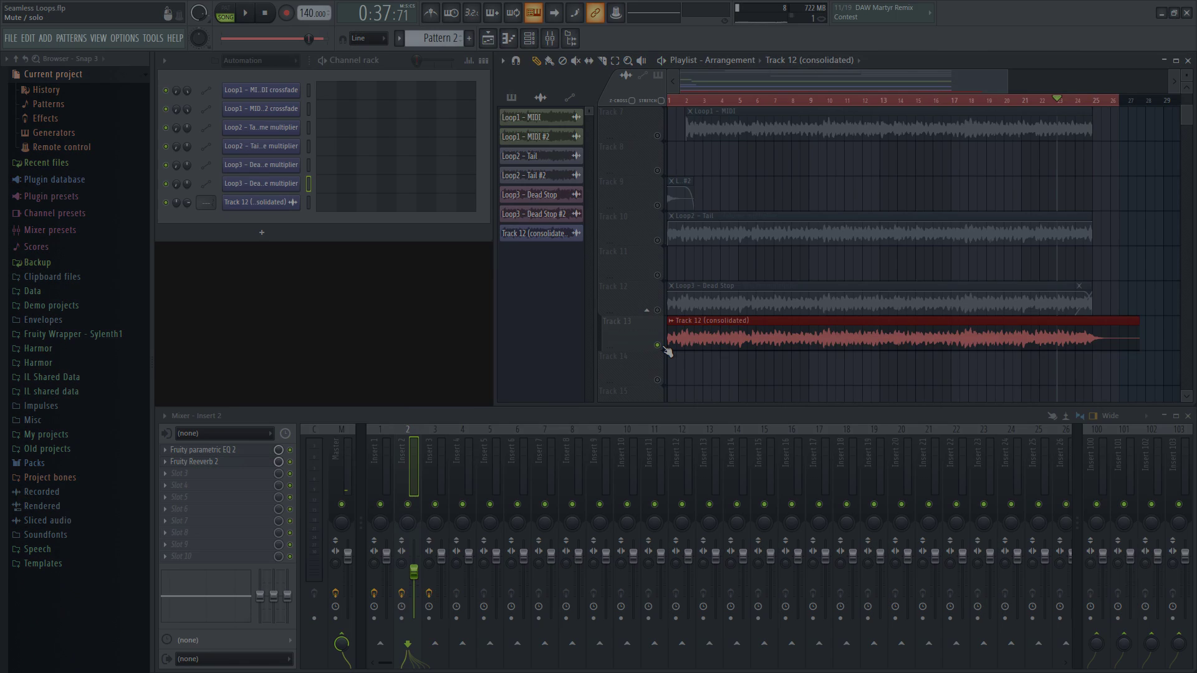
# Move the 24-bar main part of the Track 12 (consolidated) clip down to Track 14 and unmute that track.
pyautogui.scroll(-2, 767, 293)
pyautogui.moveTo(710, 262); pyautogui.dragTo(710, 301)
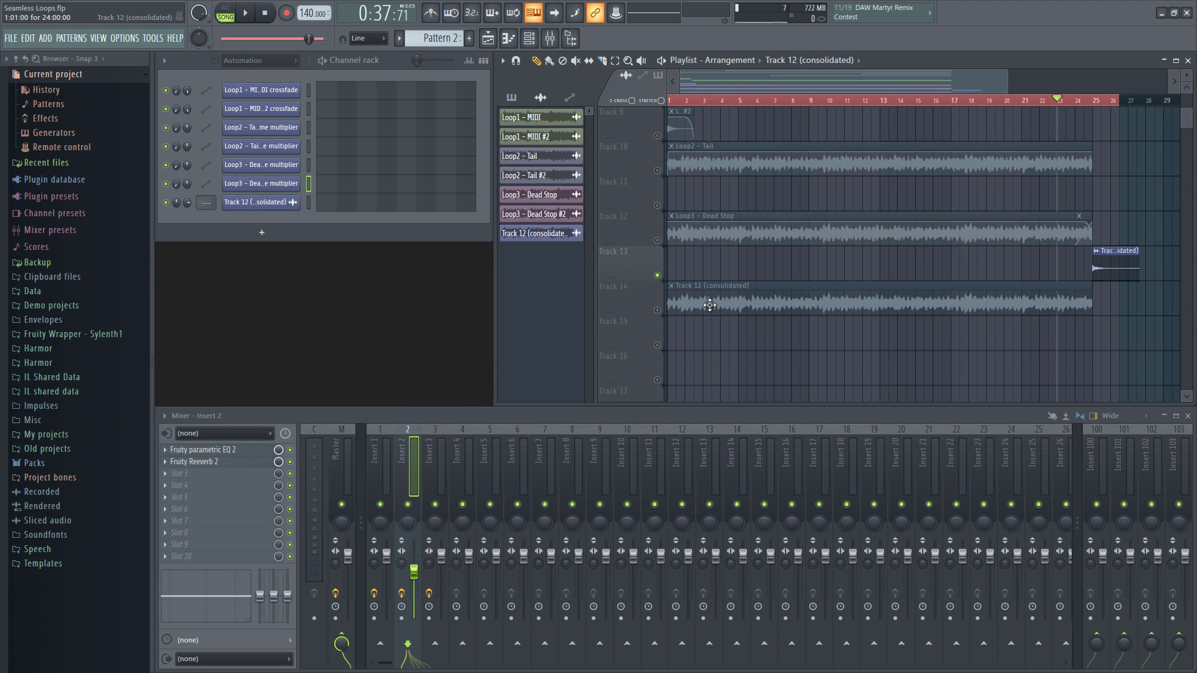
pyautogui.click(659, 310)
# Move the consolidated tail on Track 13 to bar 1 and cut its volume automation off at bar 3.
pyautogui.moveTo(1086, 264); pyautogui.dragTo(655, 267)
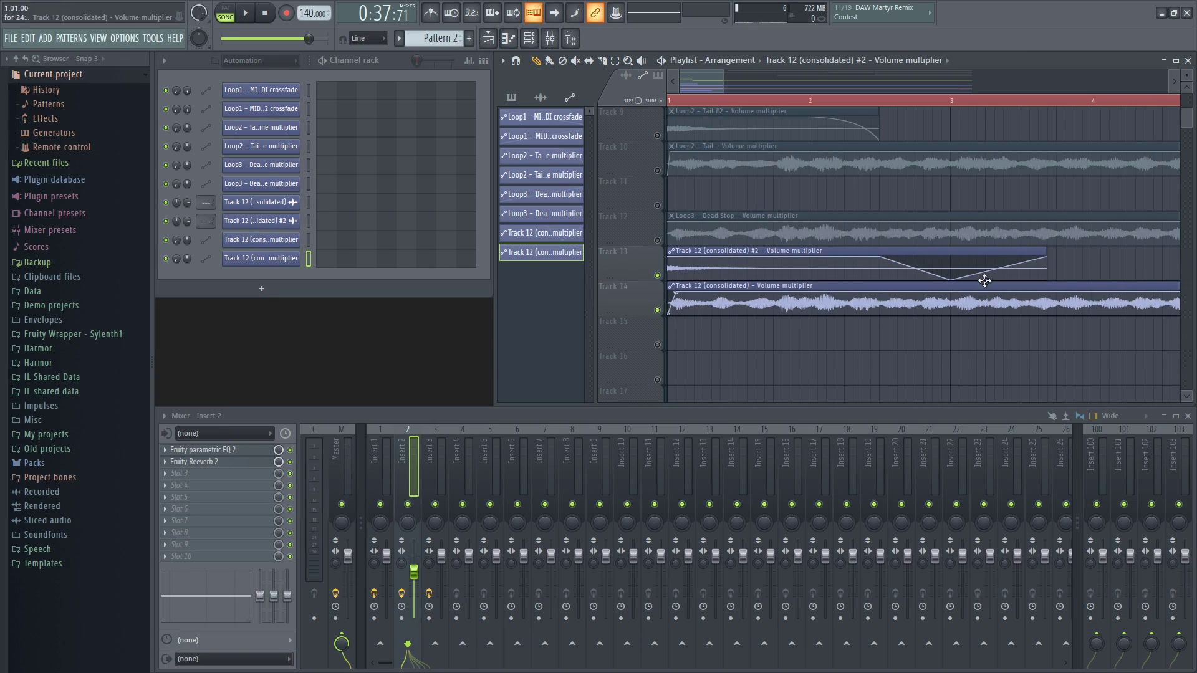
pyautogui.rightClick(1050, 260)
pyautogui.click(1066, 278)
pyautogui.moveTo(1047, 261); pyautogui.dragTo(954, 260)
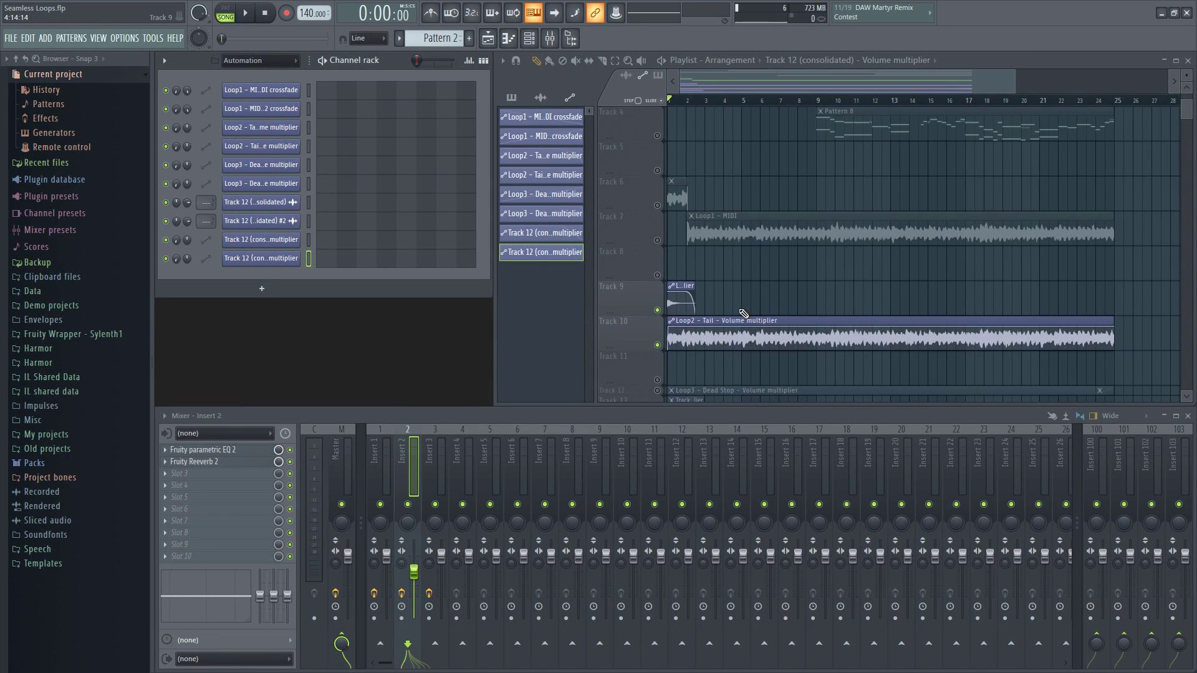
# Duplicate the Loop2 - Tail clips on Tracks 9 and 10 to bar 25 and make the first pass's volume automation unique.
pyautogui.moveTo(910, 368); pyautogui.dragTo(1146, 286)
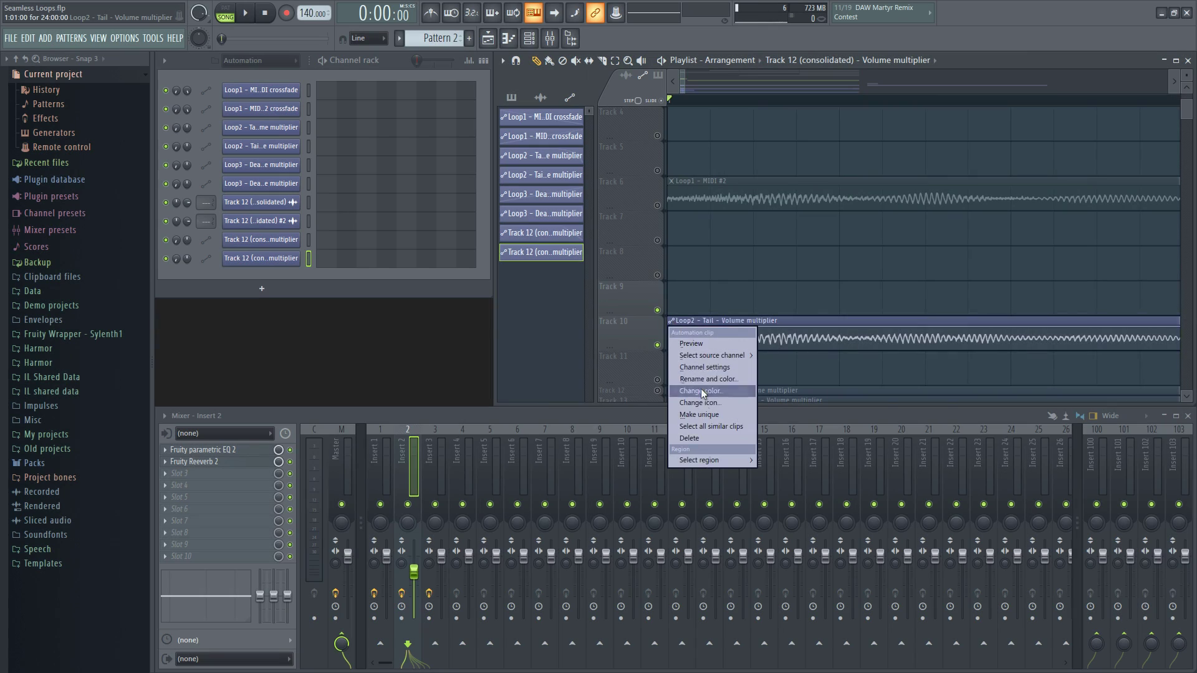
pyautogui.click(702, 374)
pyautogui.click(687, 321)
pyautogui.click(710, 527)
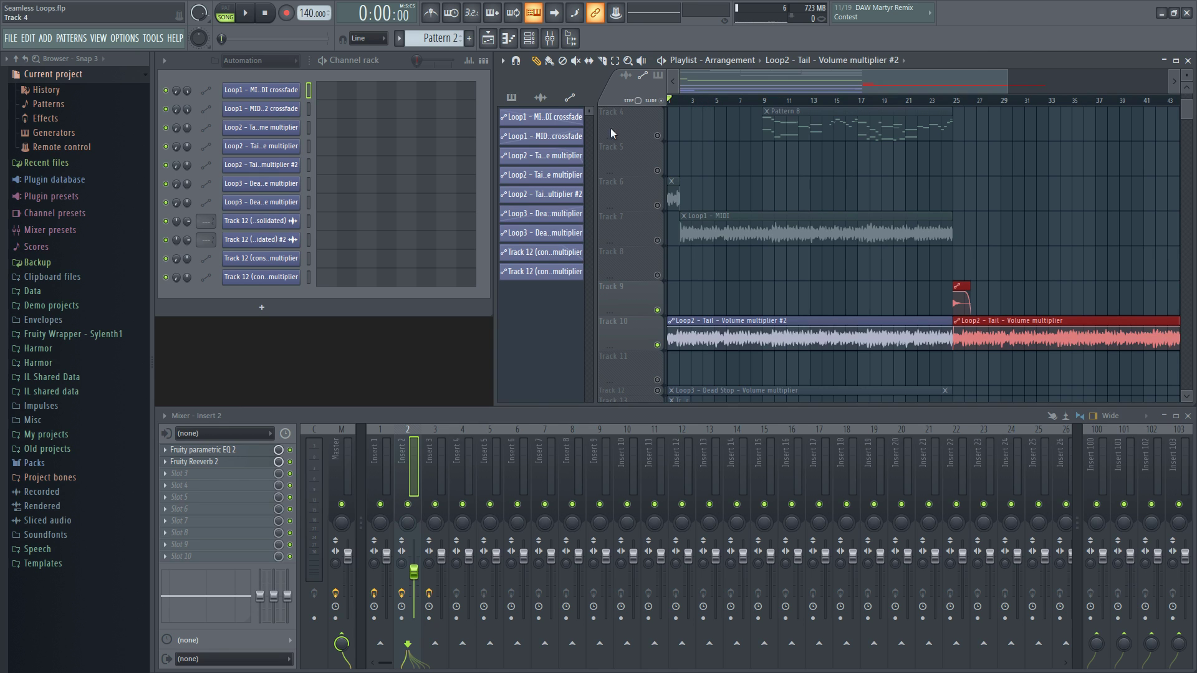
pyautogui.press('space')
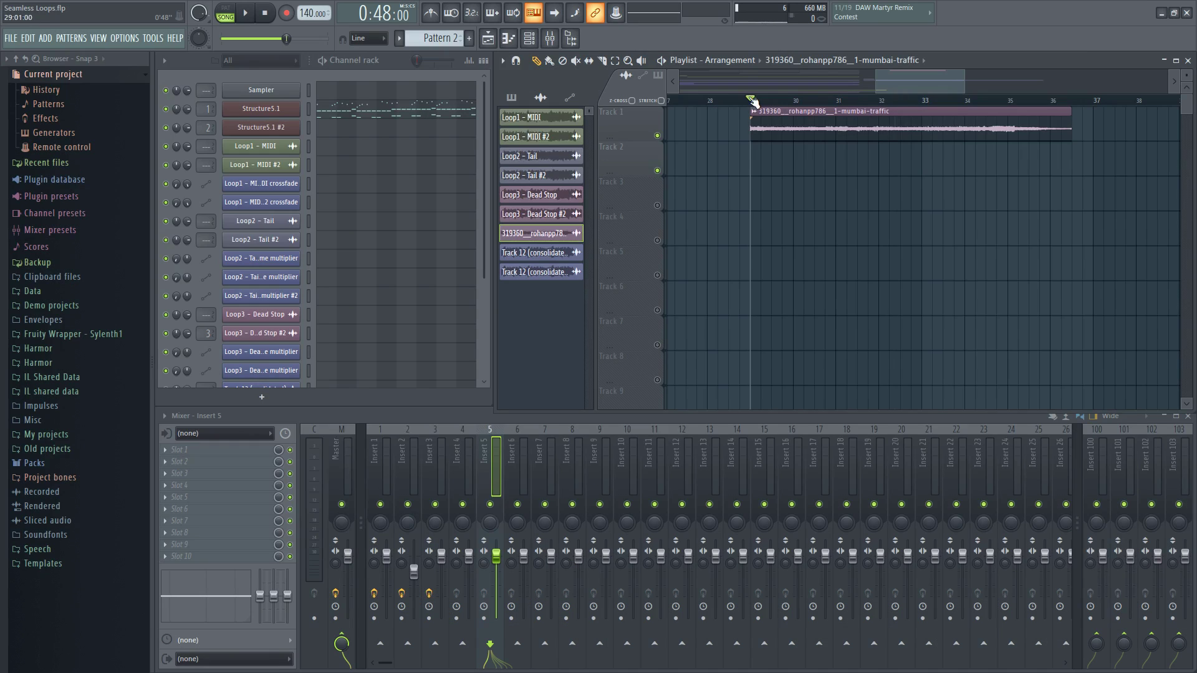
# Play the mumbai-traffic clip on Track 1 from bar 29.
pyautogui.press('space')
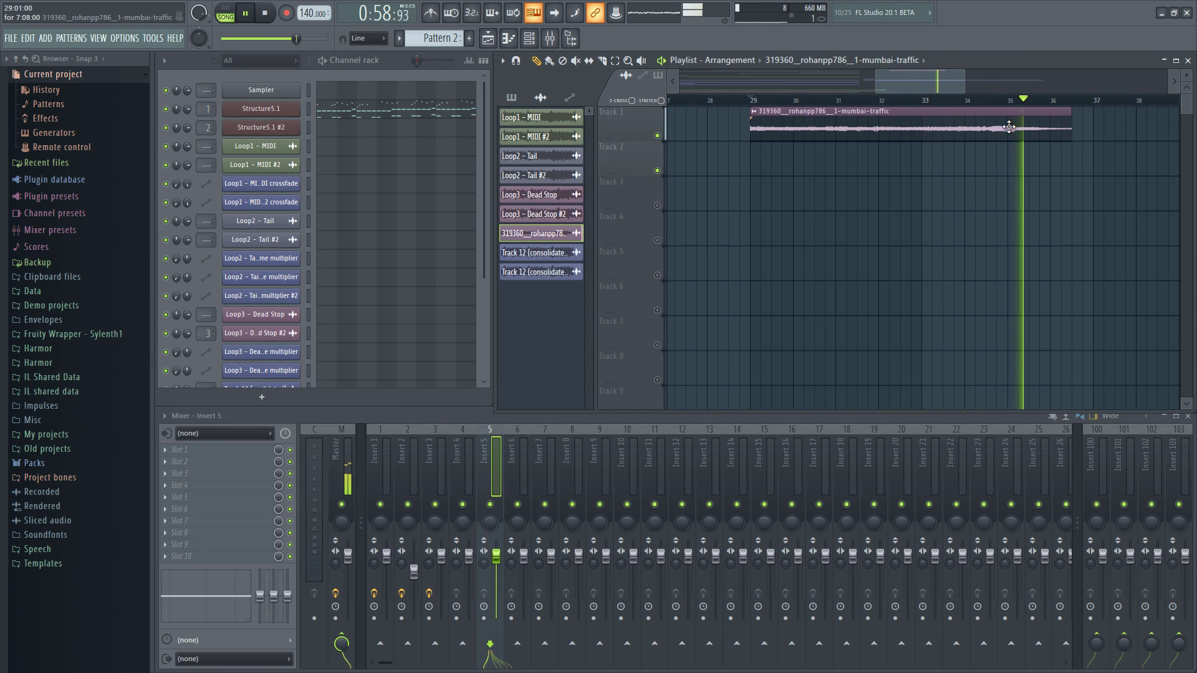
pyautogui.press('space')
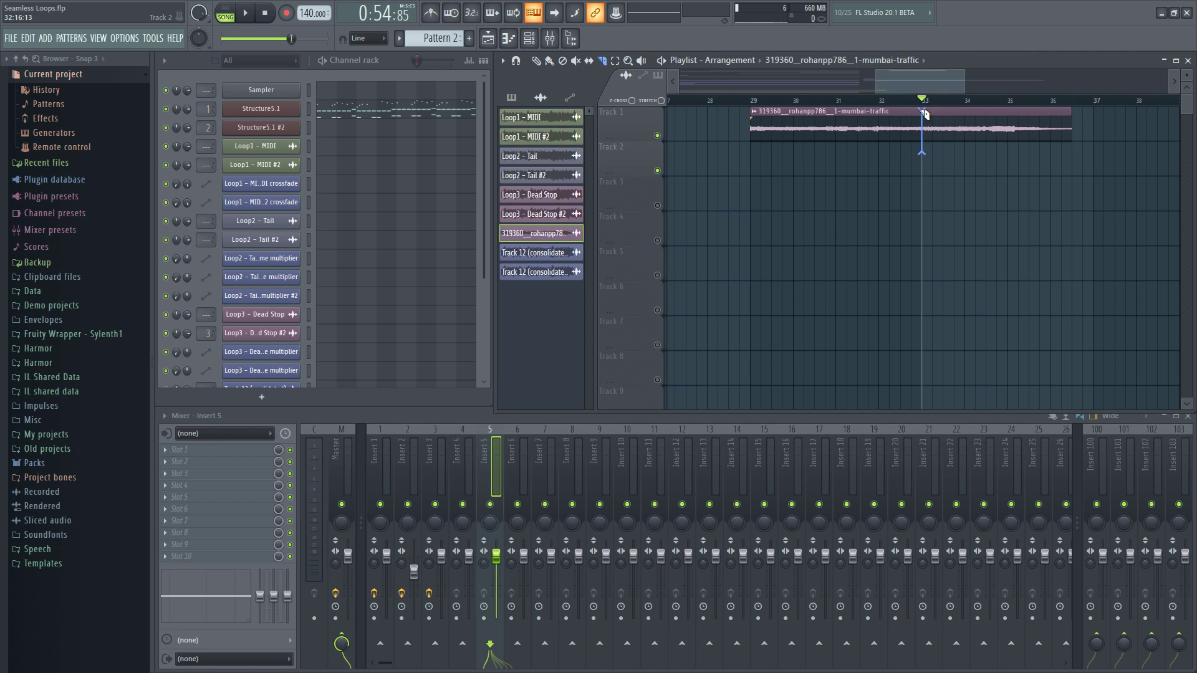
# Make the mumbai-traffic slice on Track 2 unique and crossfade it with the original mumbai-traffic clip.
pyautogui.rightClick(849, 150)
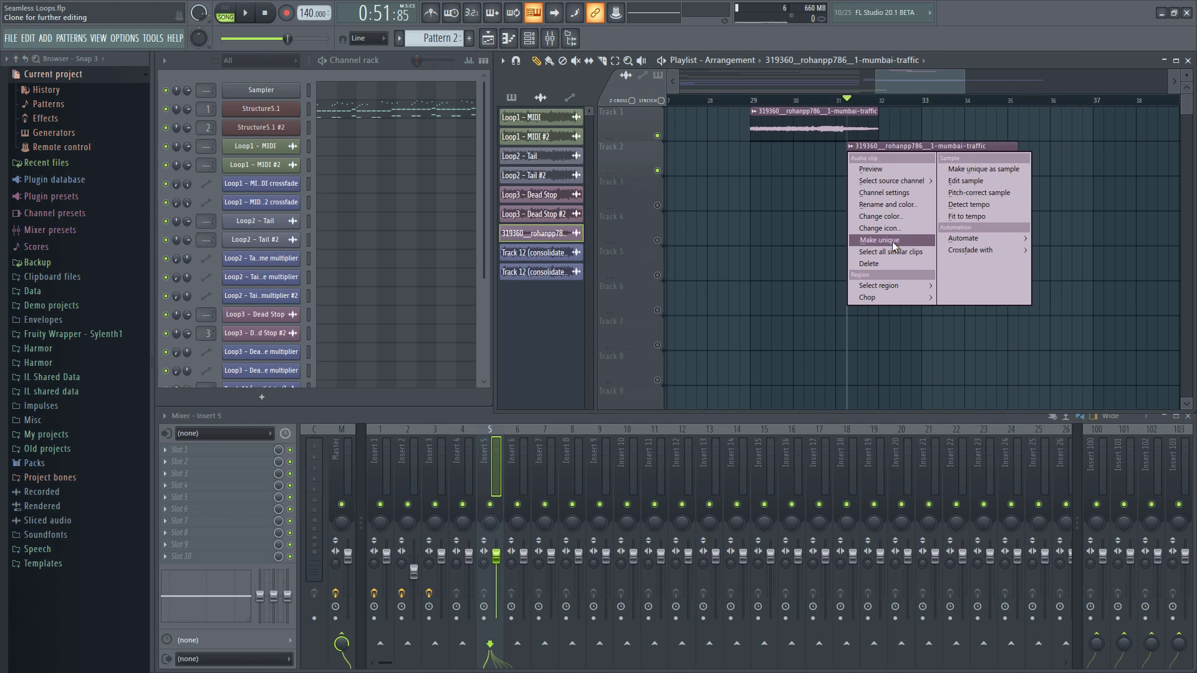
pyautogui.click(873, 187)
pyautogui.rightClick(851, 151)
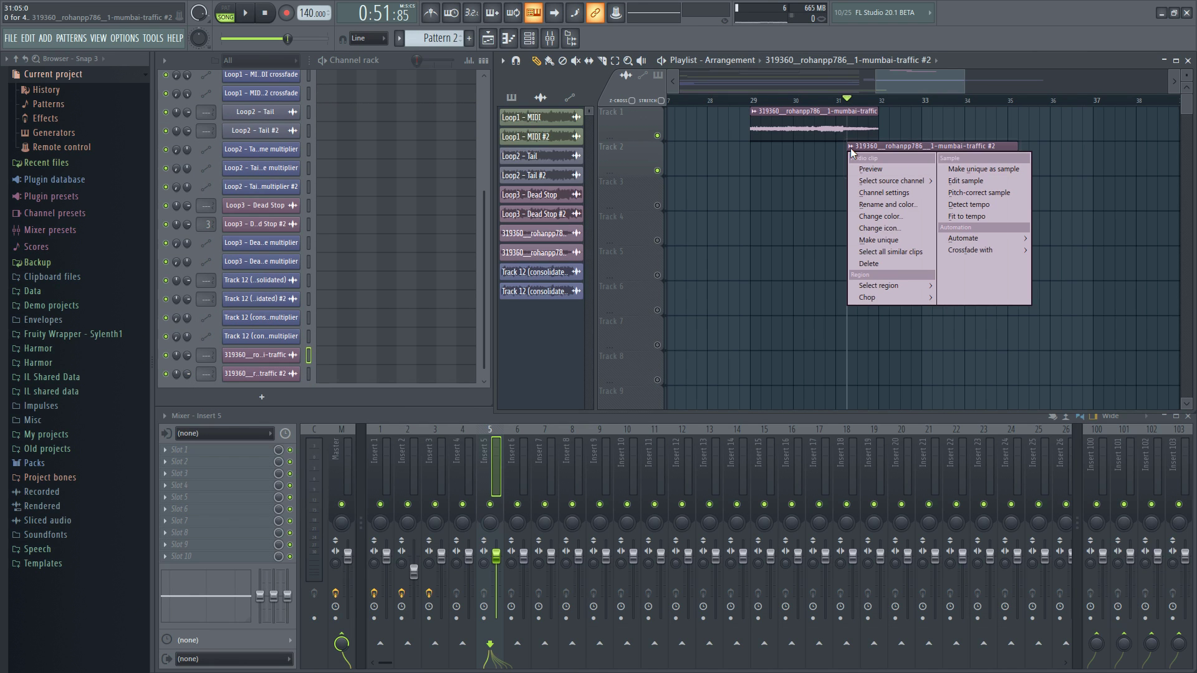
pyautogui.moveTo(998, 250)
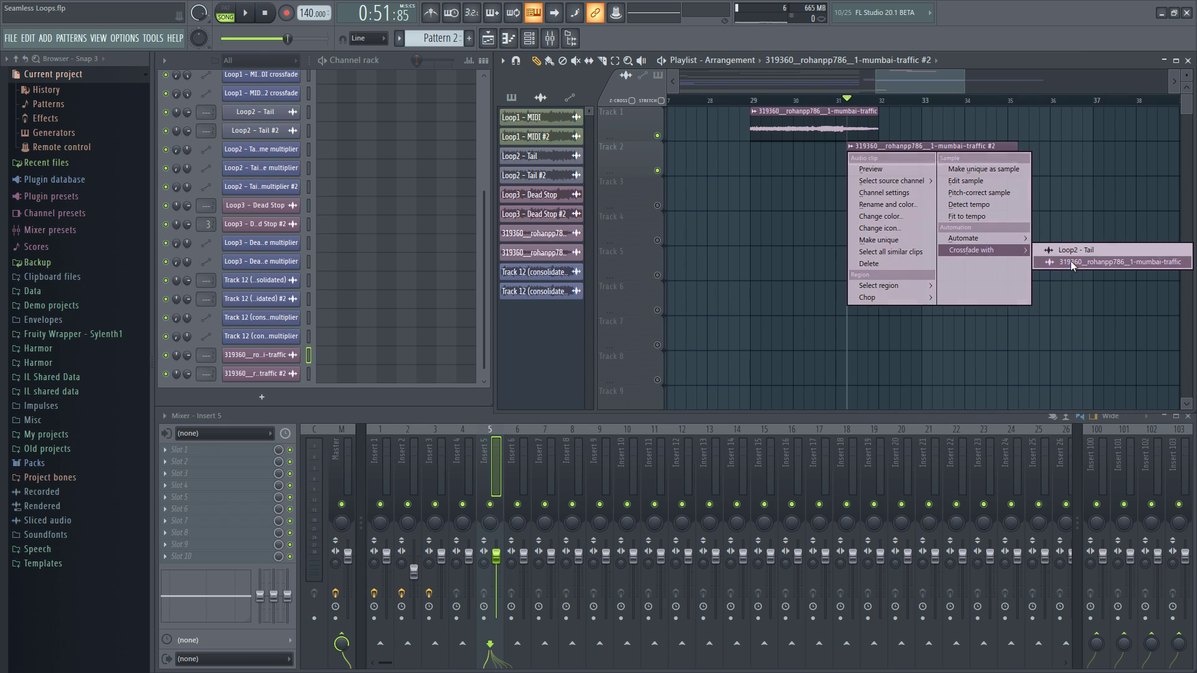
pyautogui.click(1073, 265)
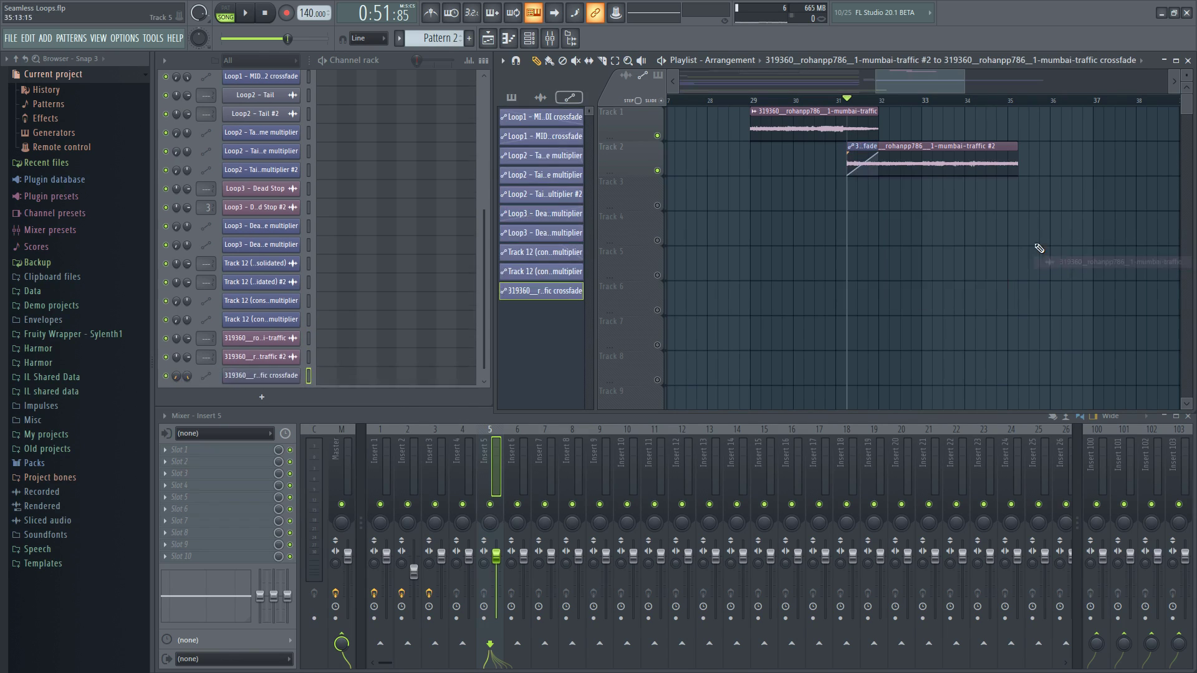
# Create volume automation for the mumbai-traffic slice on Track 1.
pyautogui.rightClick(753, 119)
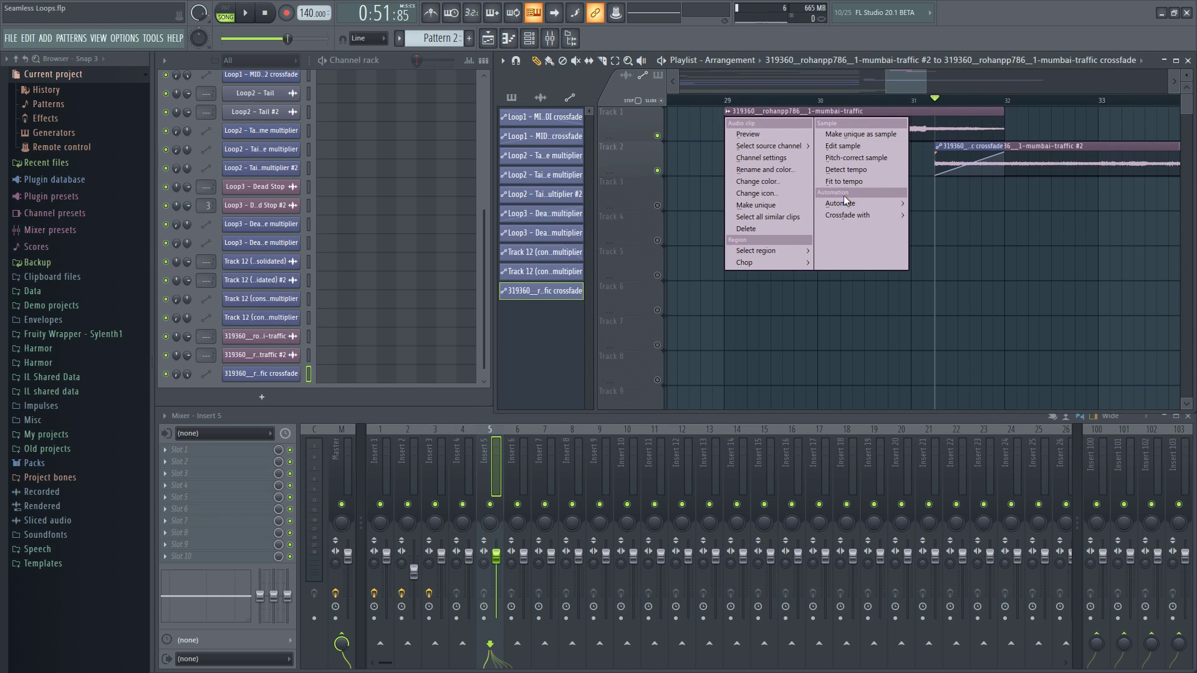
pyautogui.click(933, 215)
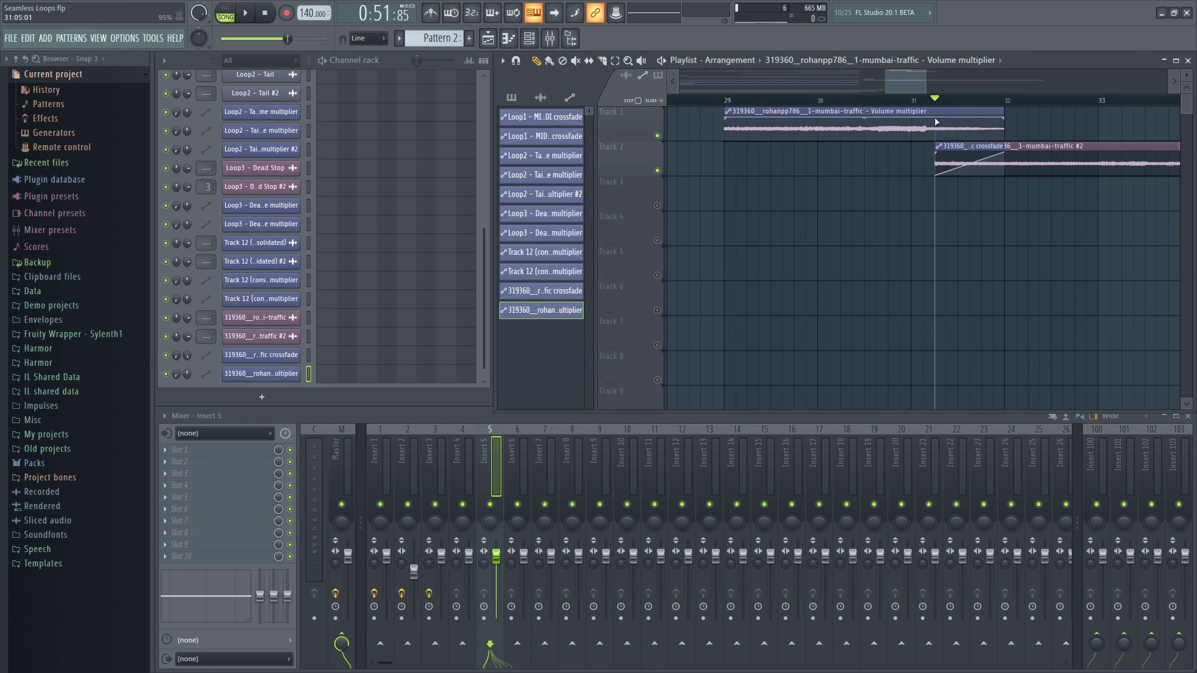